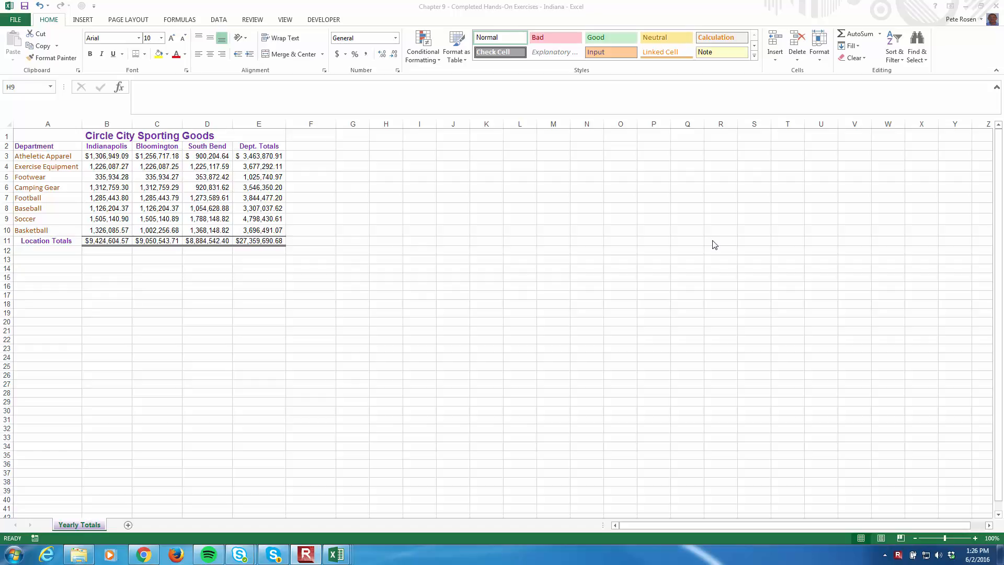
# Close the open Indiana, SouthBend, Indianapolis and Bloomington workbooks, saving the Bloomington workbook before closing it
pyautogui.click(996, 5)
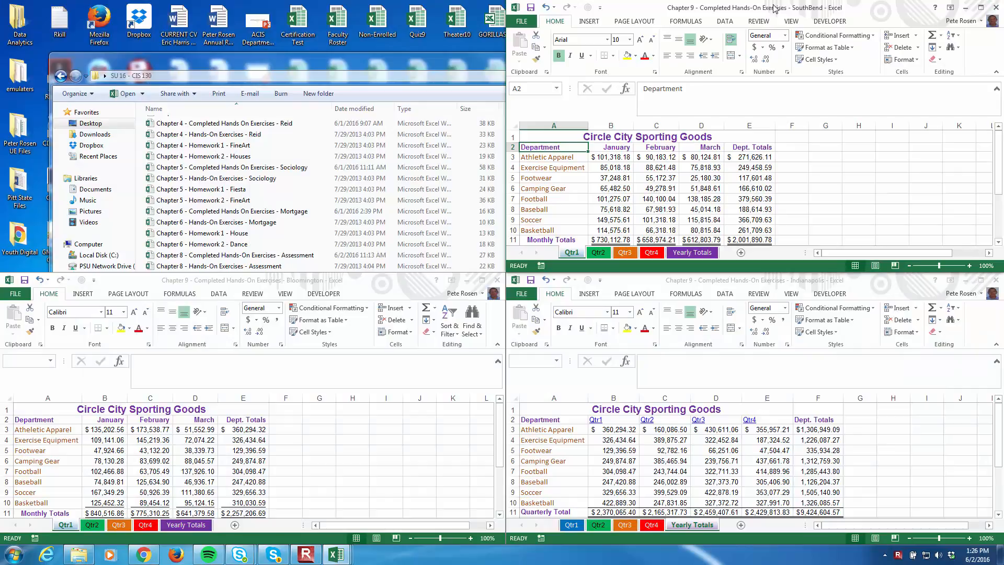
pyautogui.click(994, 7)
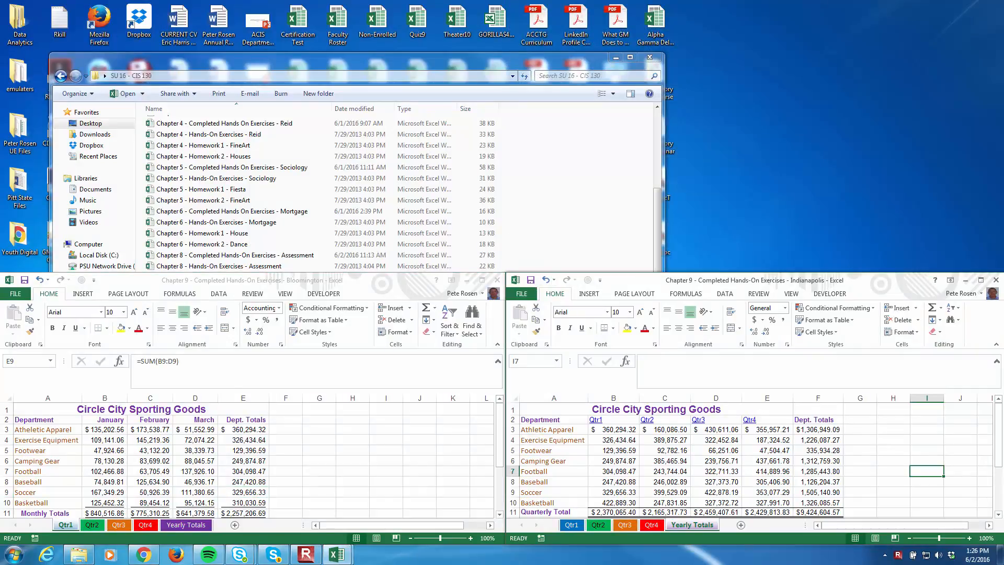
pyautogui.click(996, 280)
pyautogui.click(24, 280)
pyautogui.click(497, 280)
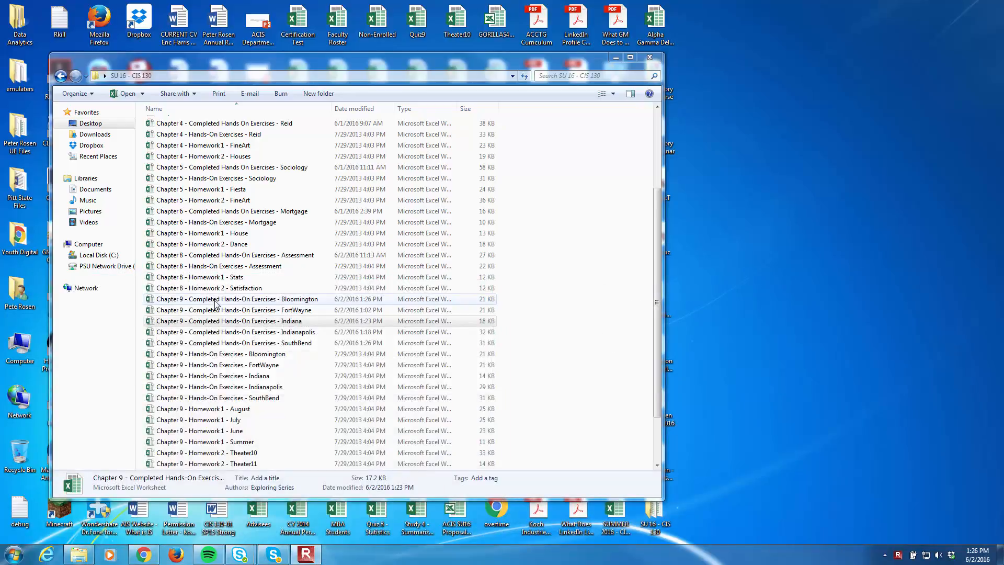
# Open the workbook "Chapter 9 - Completed Hands-On Exercises - FortWayne", dismiss the circular reference warning and maximize the workbook window
pyautogui.click(232, 312)
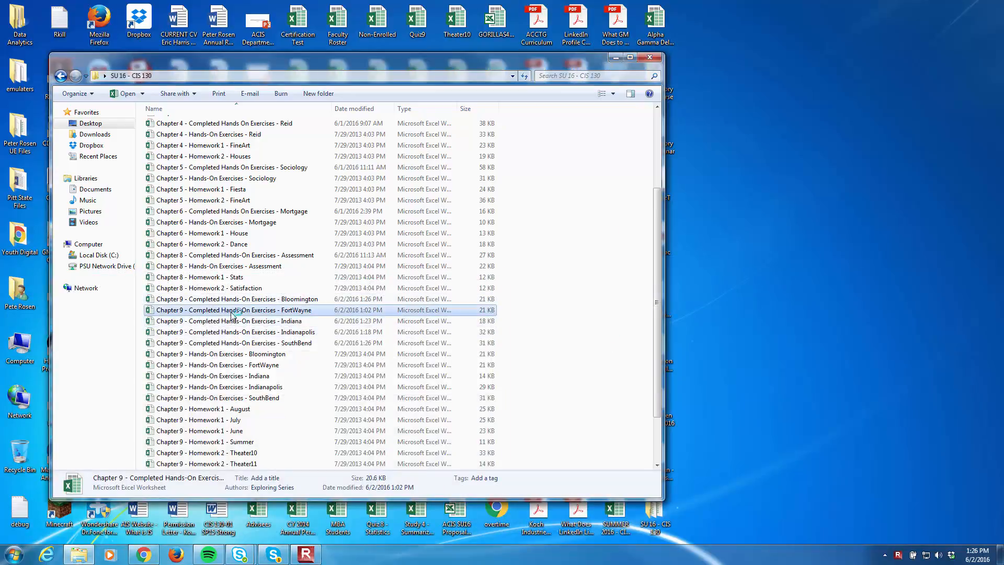
pyautogui.doubleClick(232, 312)
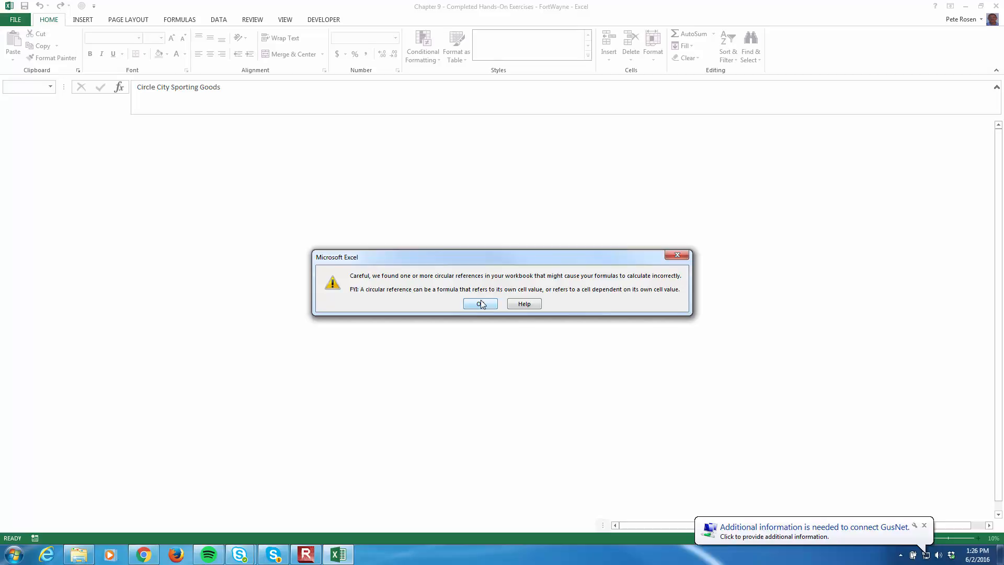
pyautogui.click(480, 304)
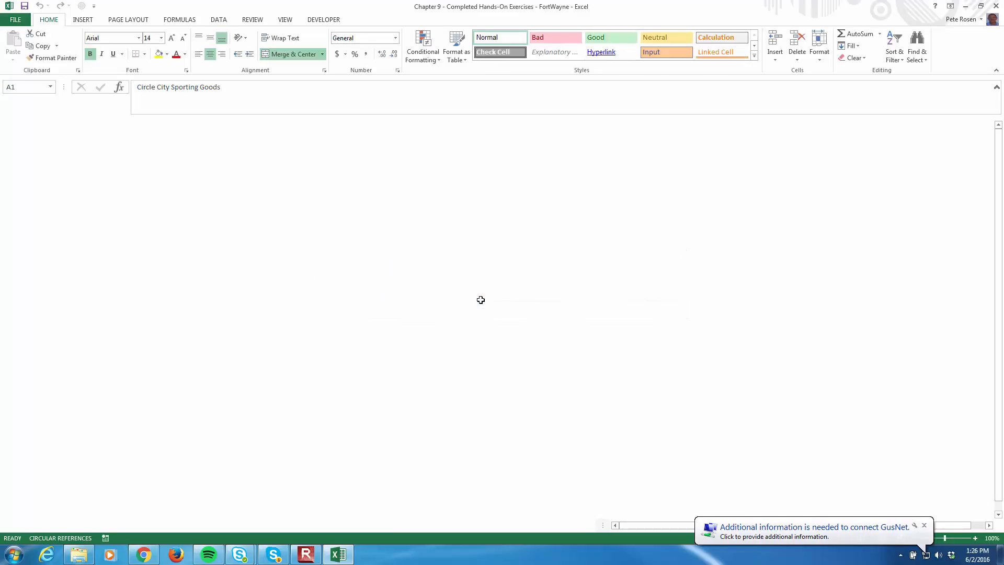
pyautogui.doubleClick(519, 5)
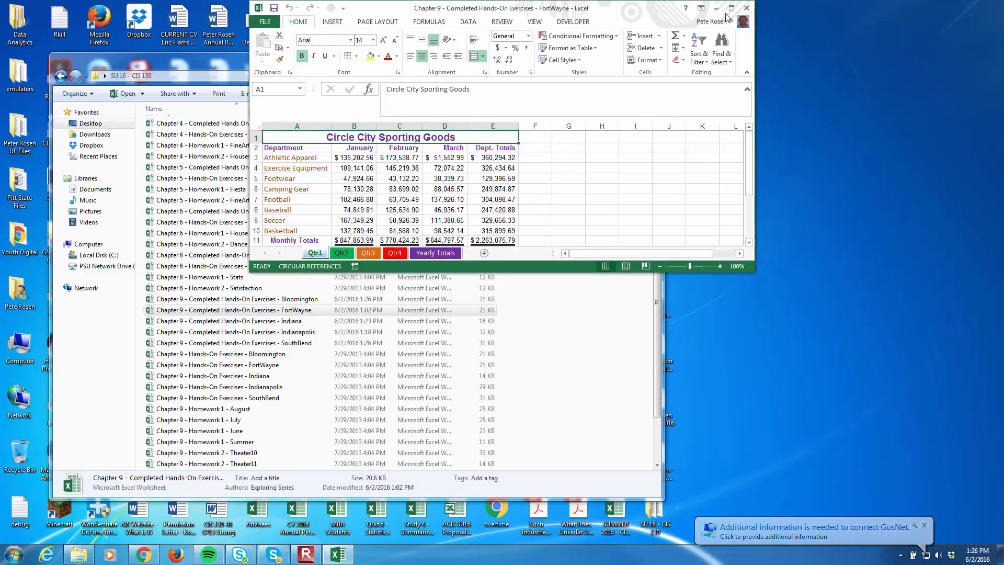
pyautogui.click(736, 6)
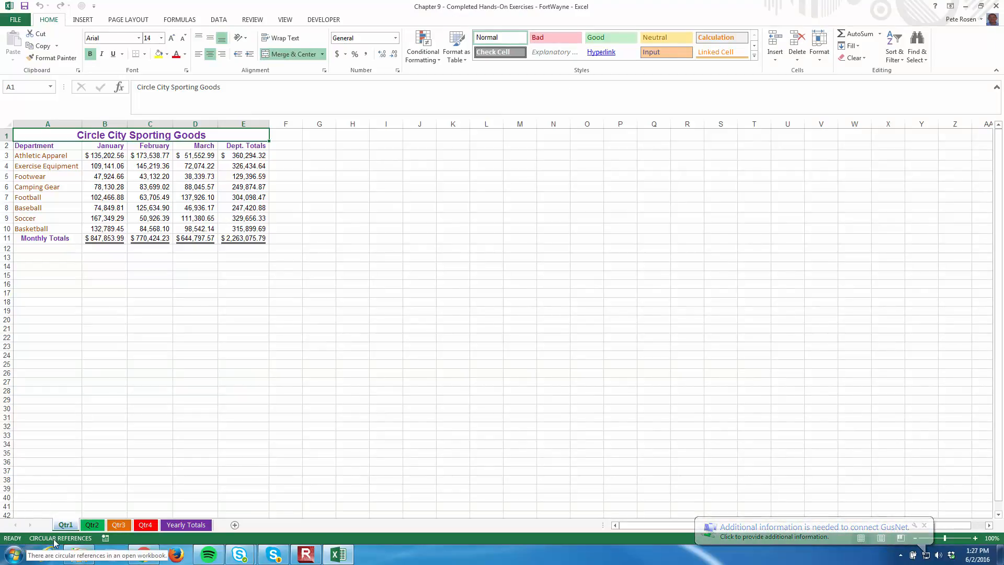
# Examine the quarterly sheets and Yearly Totals for circular references, comparing the status indication on Qtr1 and Qtr2
pyautogui.click(91, 525)
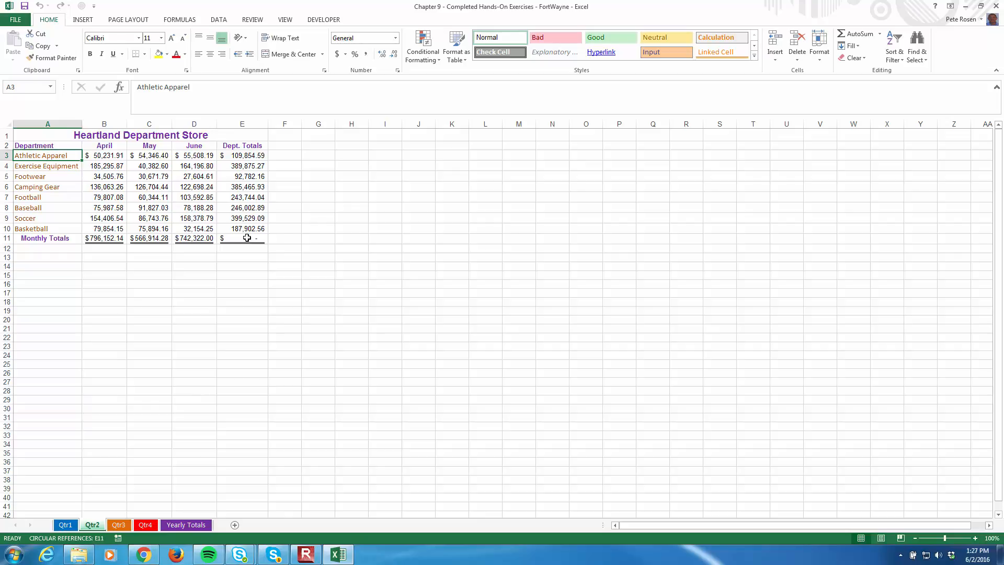
pyautogui.click(128, 525)
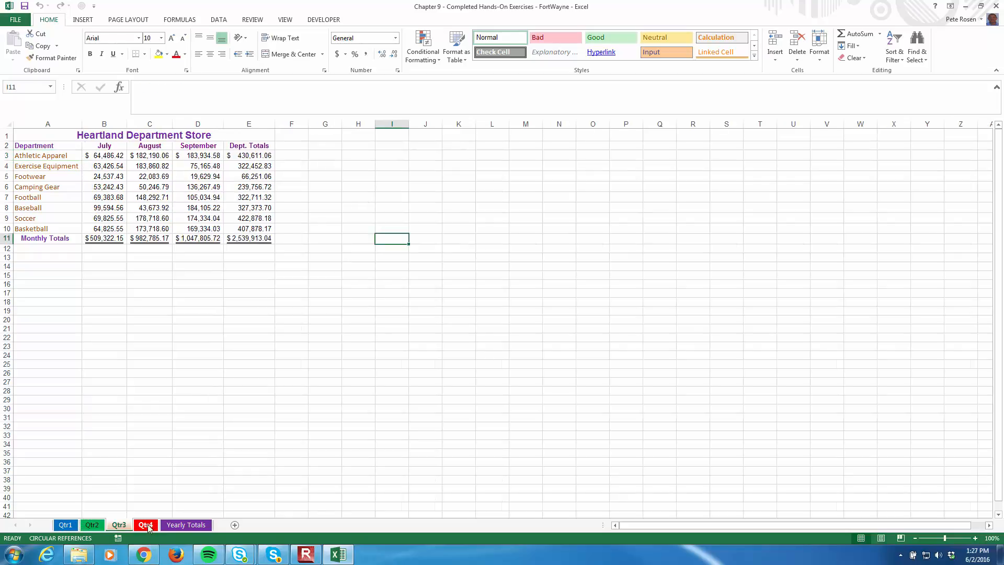
pyautogui.click(138, 525)
pyautogui.click(184, 526)
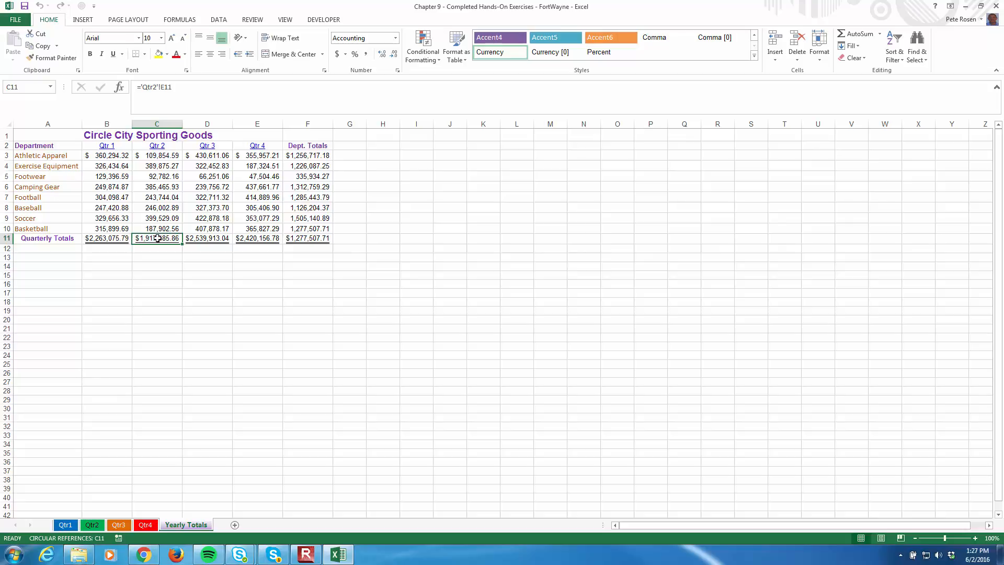
pyautogui.click(65, 528)
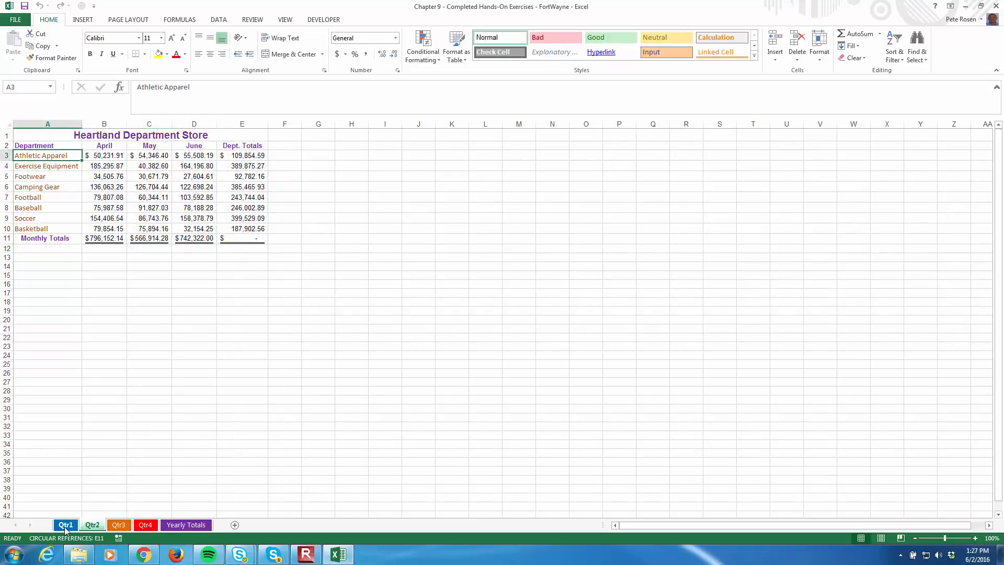
pyautogui.click(66, 526)
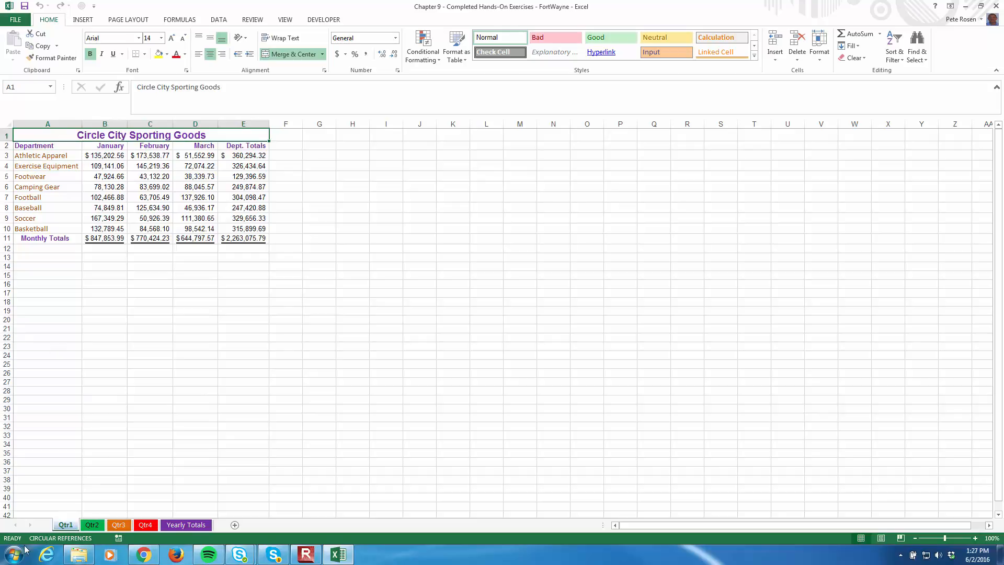
pyautogui.click(93, 525)
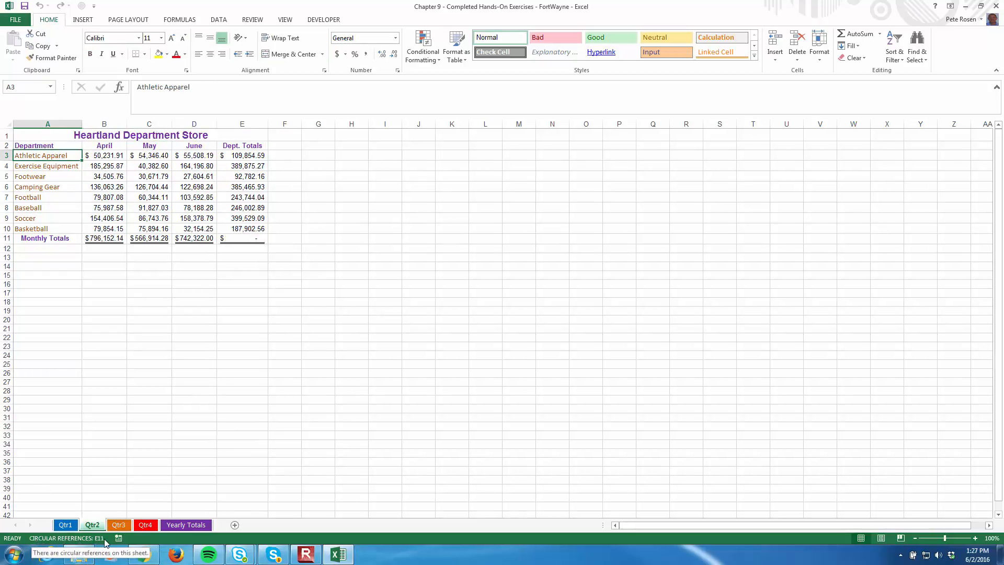
# Trace the dependents of cell B3 on the Qtr1 sheet and inspect the formulas in E3 and B11
pyautogui.click(66, 525)
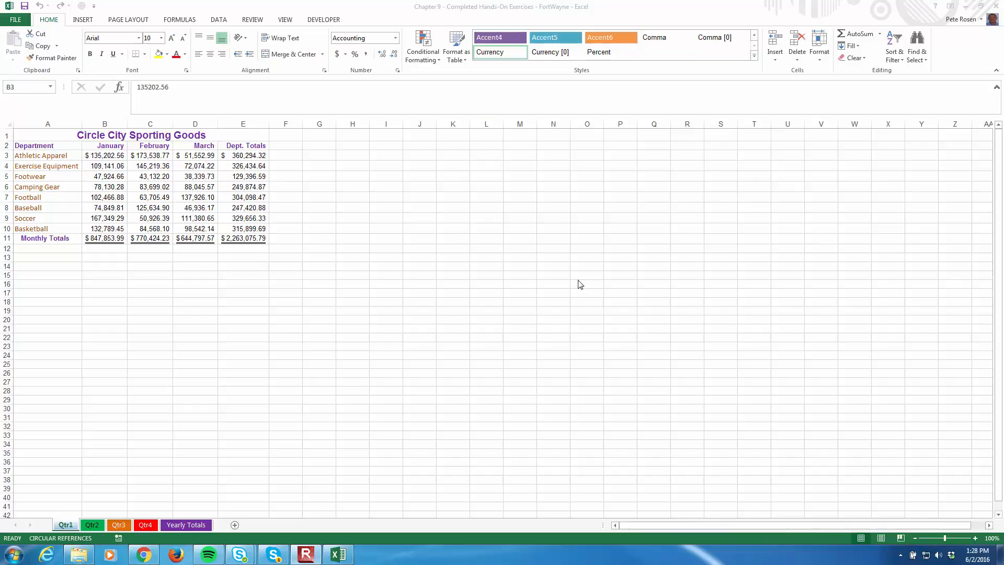
pyautogui.click(104, 153)
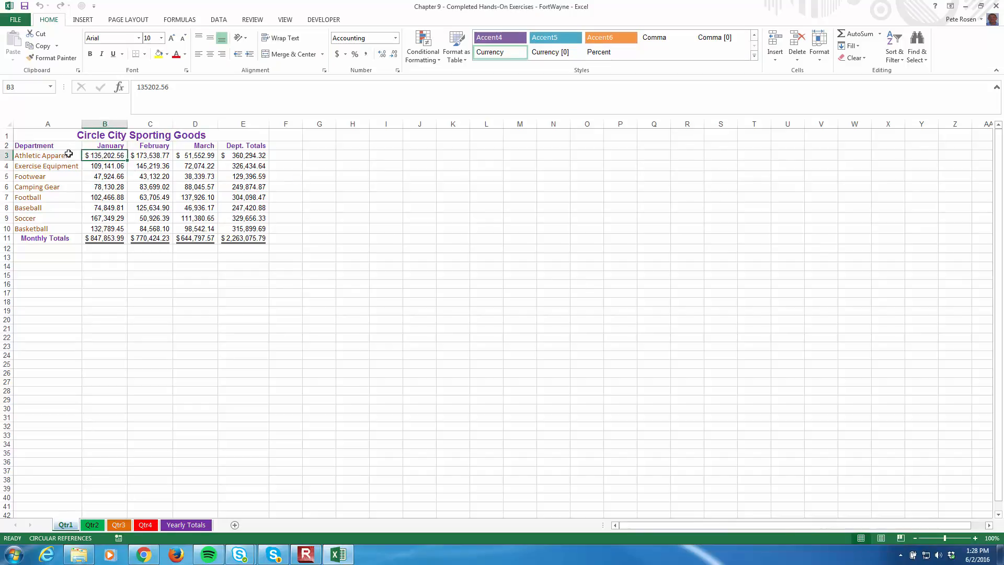
pyautogui.click(178, 22)
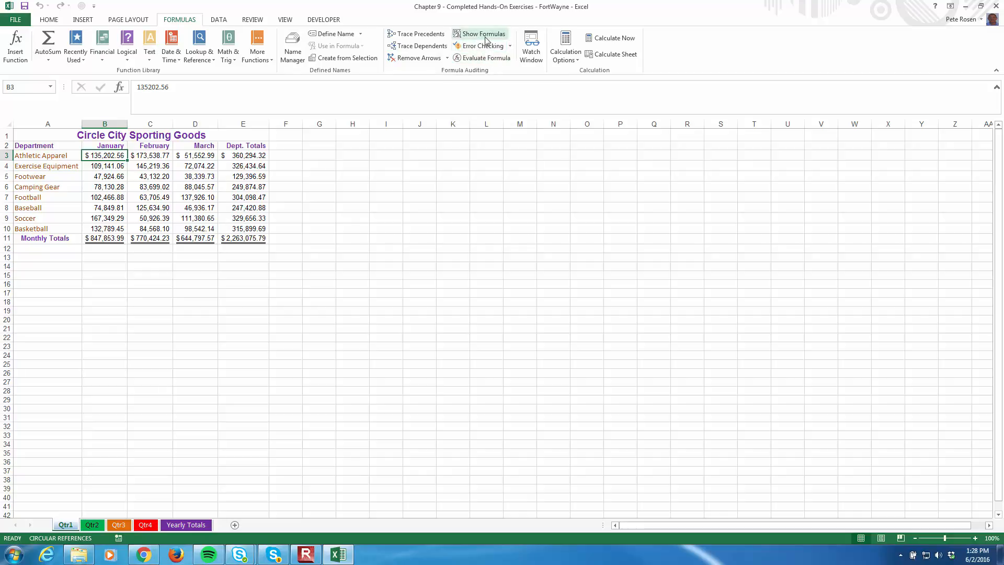
pyautogui.click(424, 49)
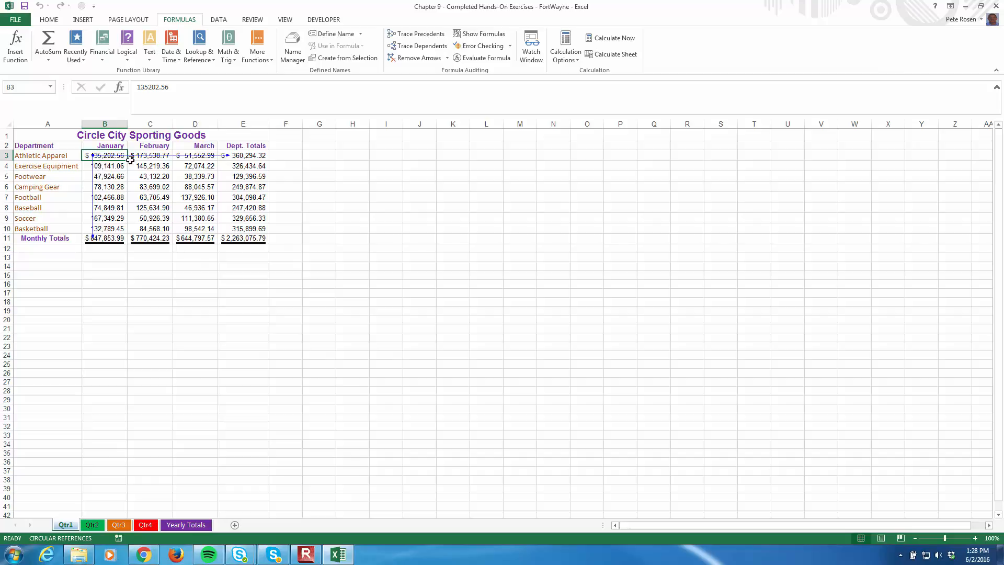
pyautogui.click(258, 157)
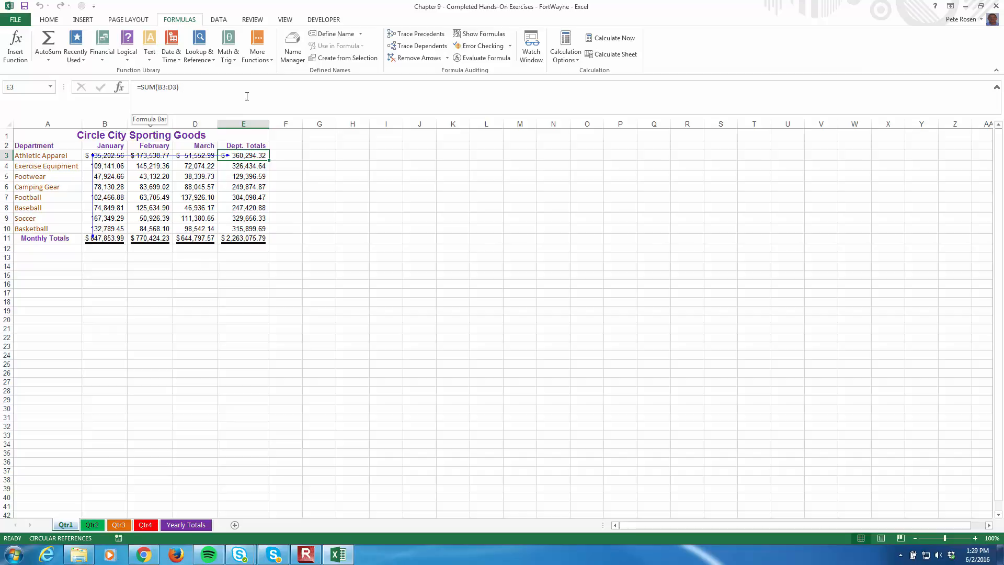
pyautogui.click(116, 239)
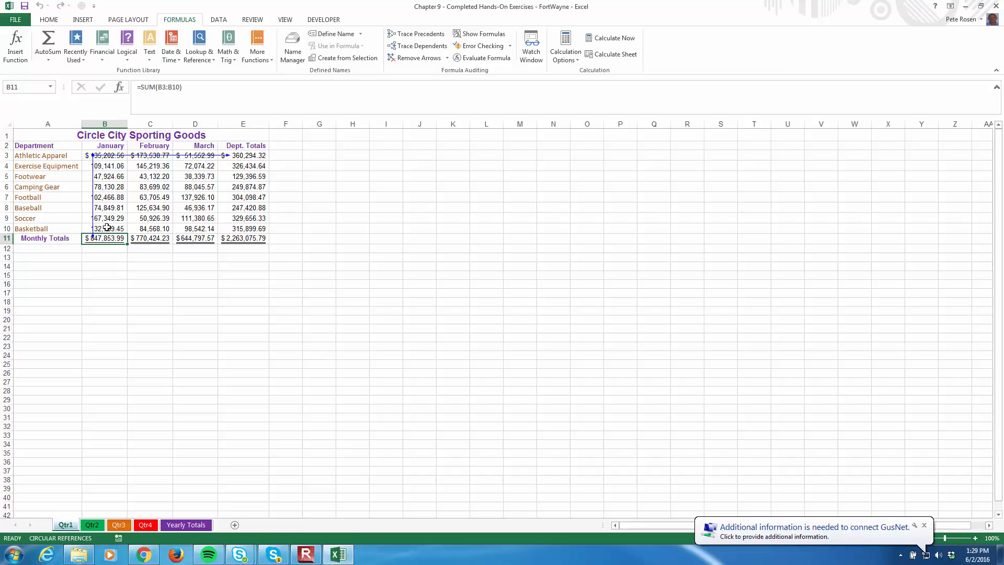
# Trace the precedents of cell E11 on the Qtr1 sheet, and remove all tracer arrows
pyautogui.click(251, 239)
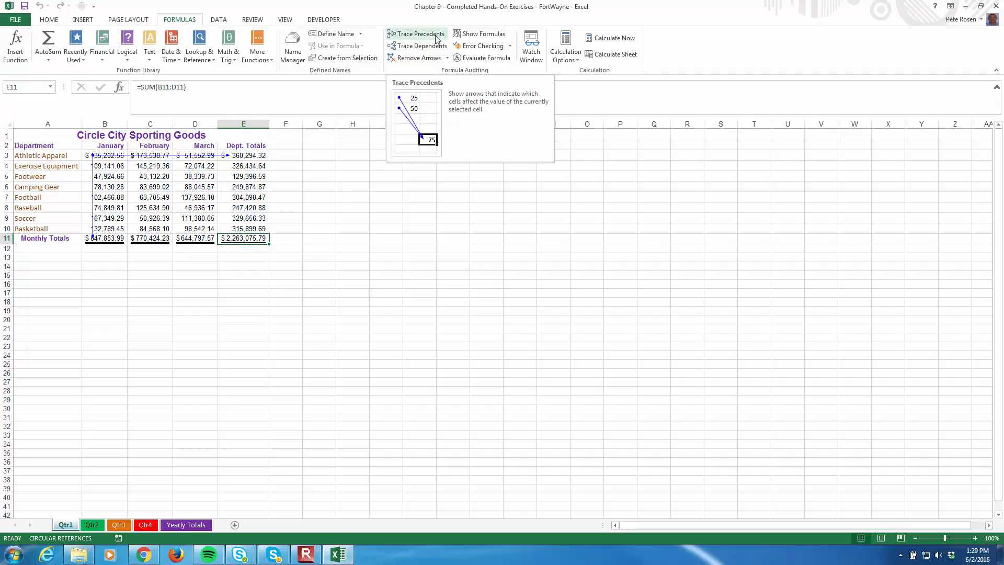
pyautogui.click(407, 36)
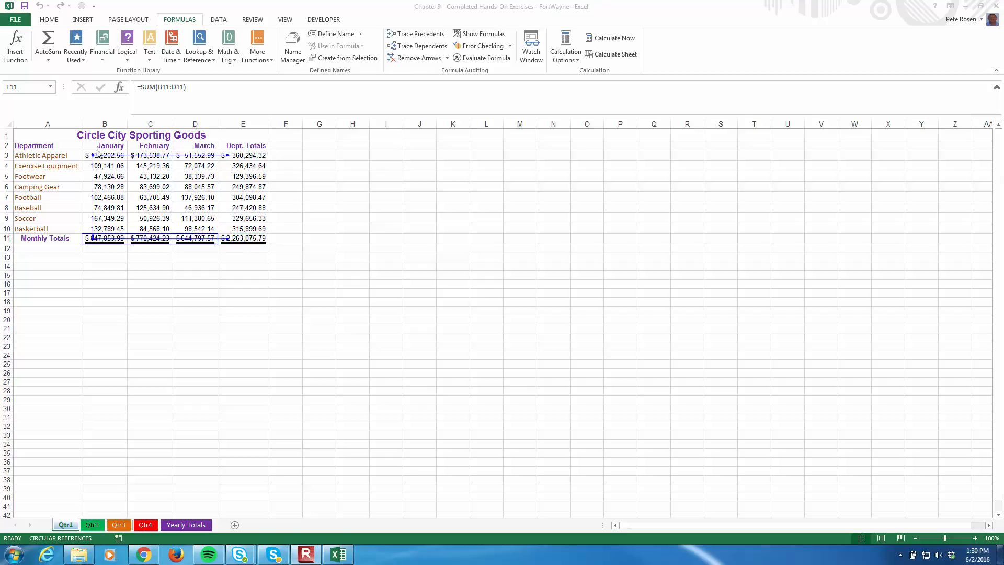
pyautogui.click(427, 58)
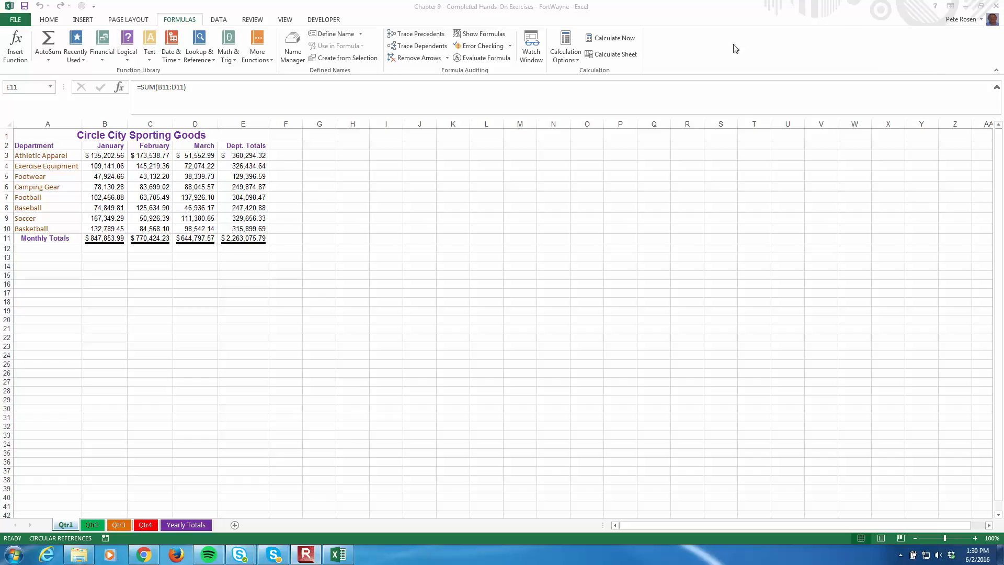
# Run error checking on the Qtr2 sheet from A1 and update the formula in E3 to include the adjacent cells
pyautogui.click(92, 525)
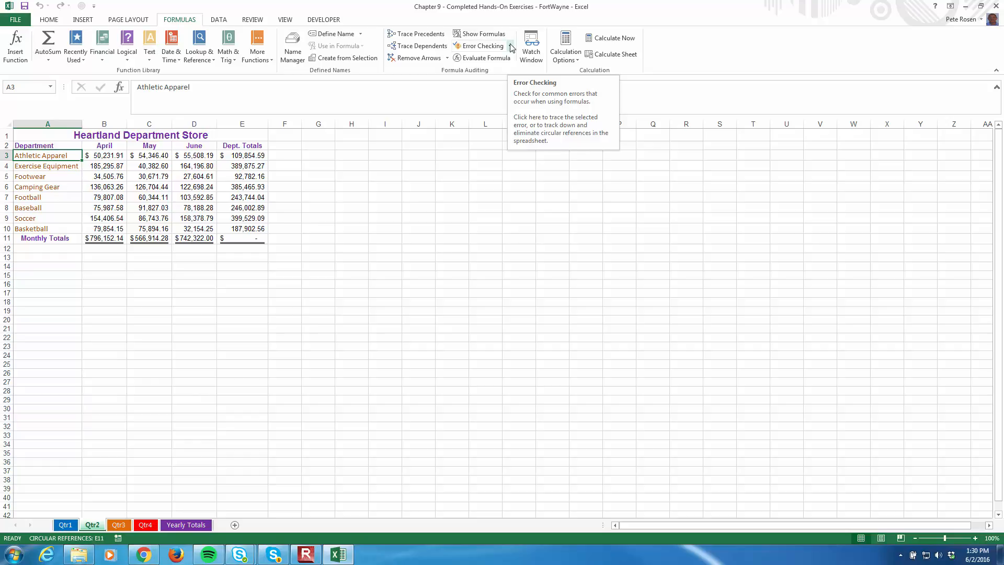
pyautogui.click(38, 140)
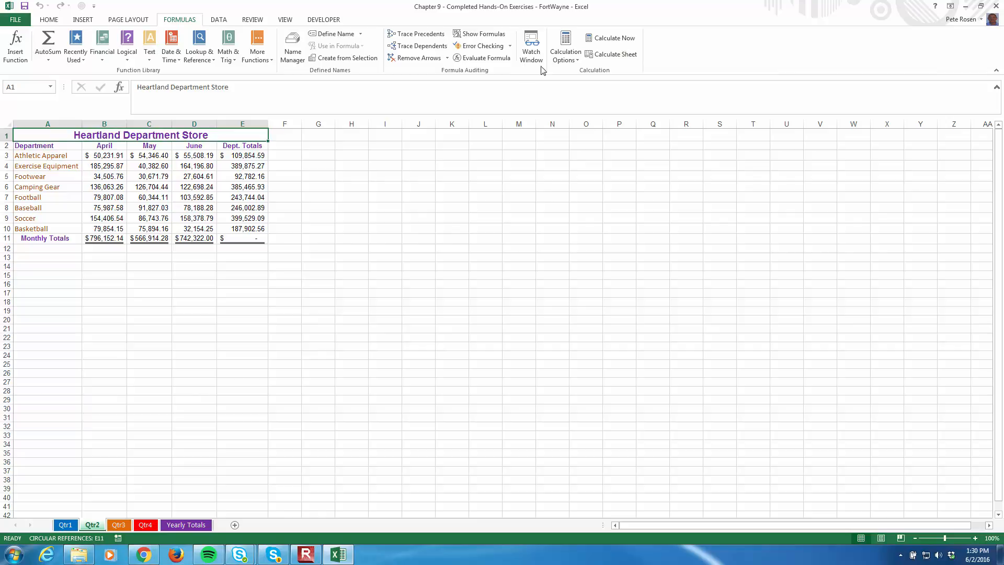
pyautogui.click(511, 46)
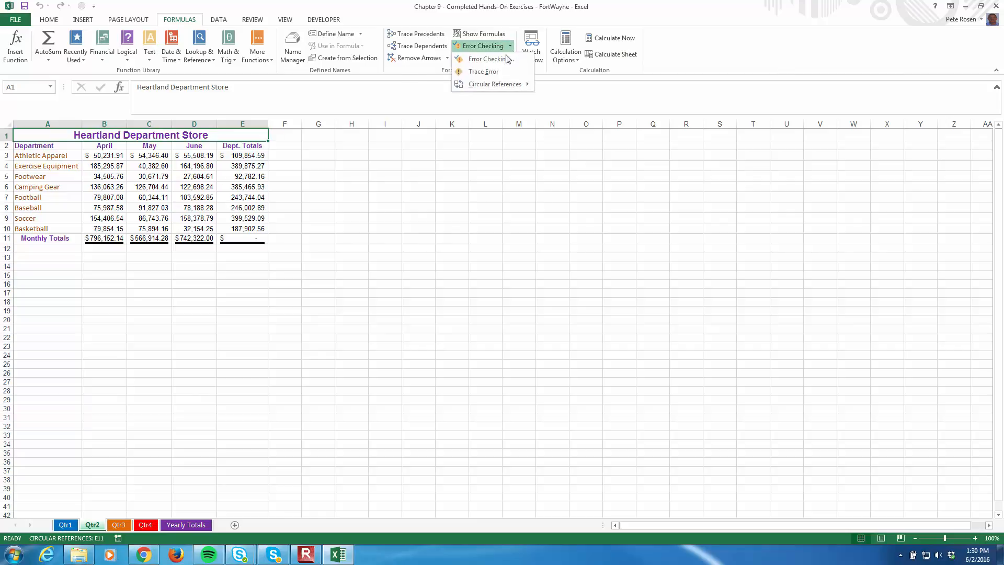
pyautogui.moveTo(496, 85)
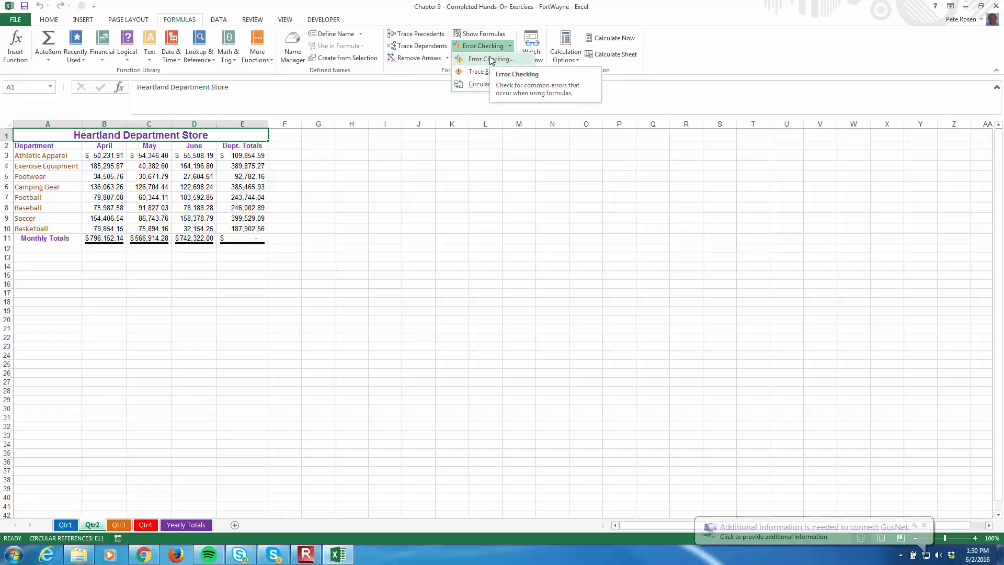
pyautogui.click(491, 60)
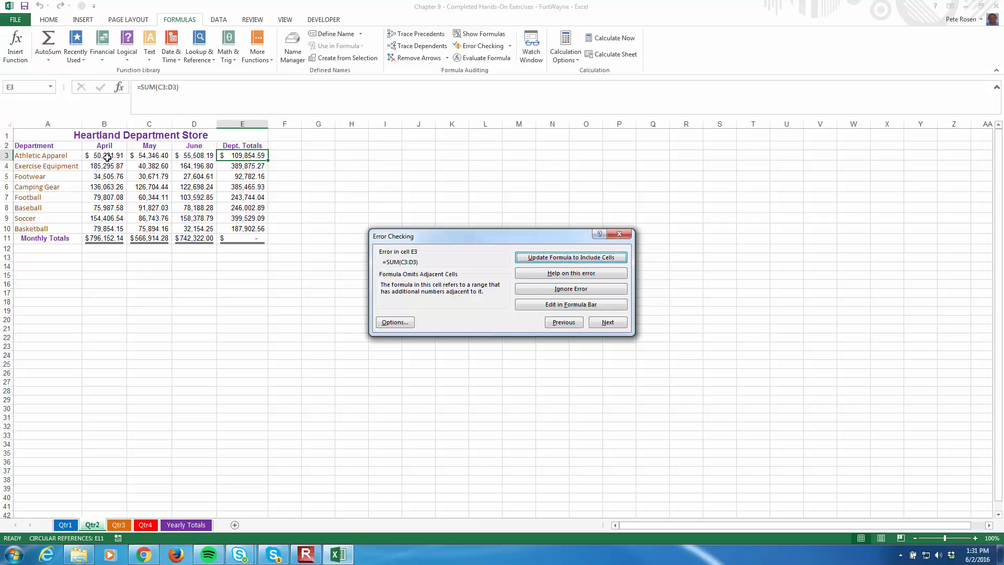
pyautogui.click(572, 256)
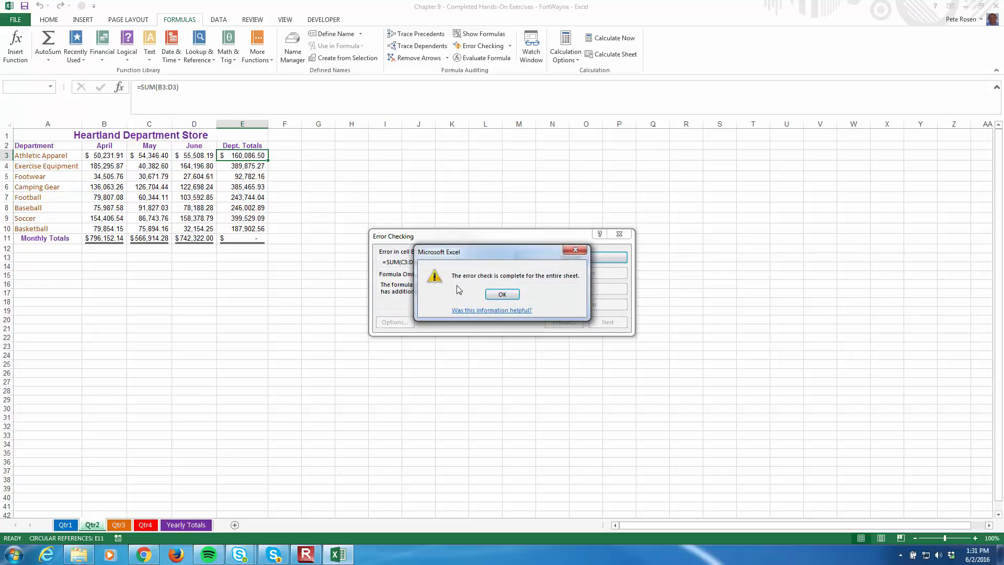
pyautogui.click(503, 293)
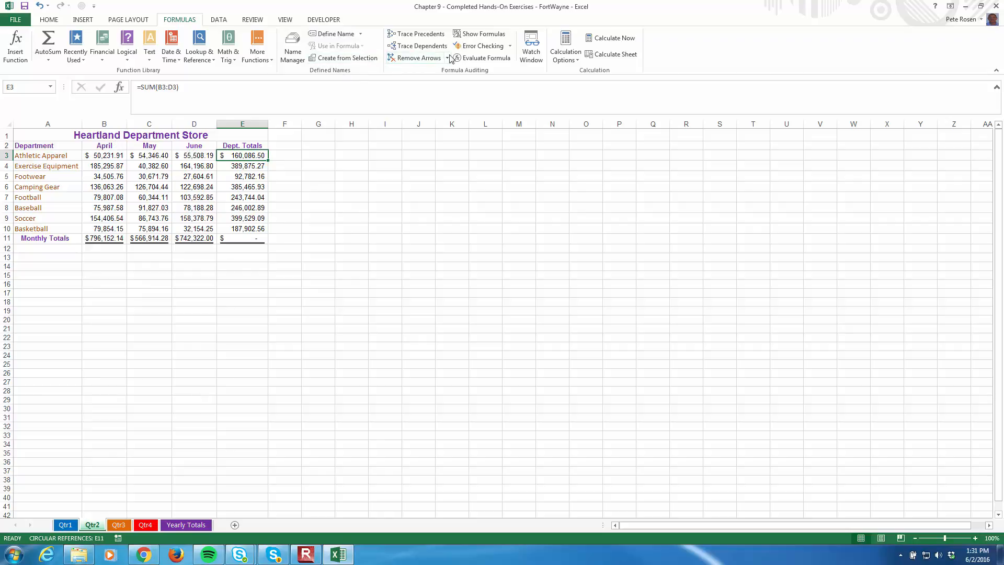
# Locate the Qtr2 circular reference in E11, correct its formula to =SUM(B11:D11), and check for remaining circular references
pyautogui.click(510, 46)
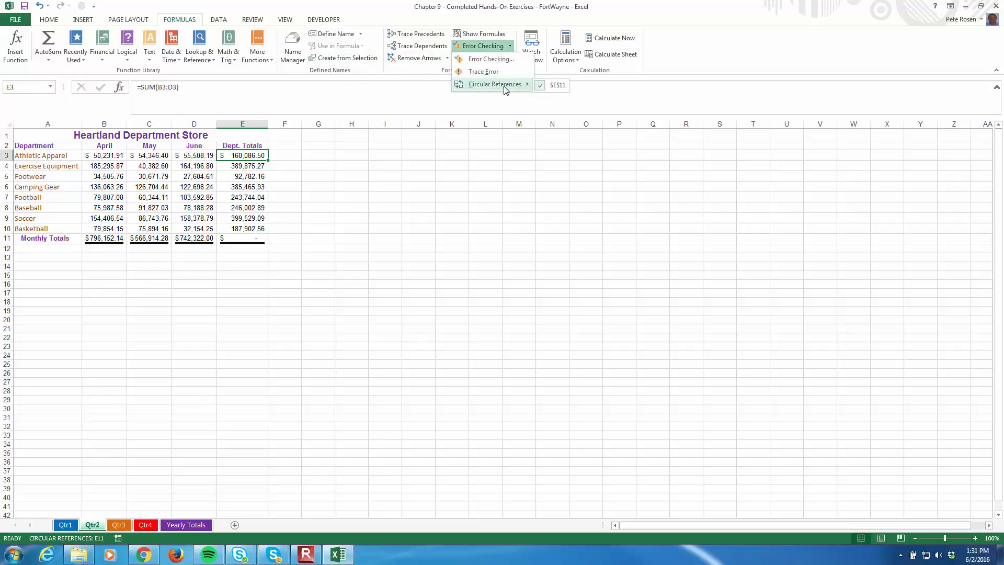
pyautogui.click(558, 85)
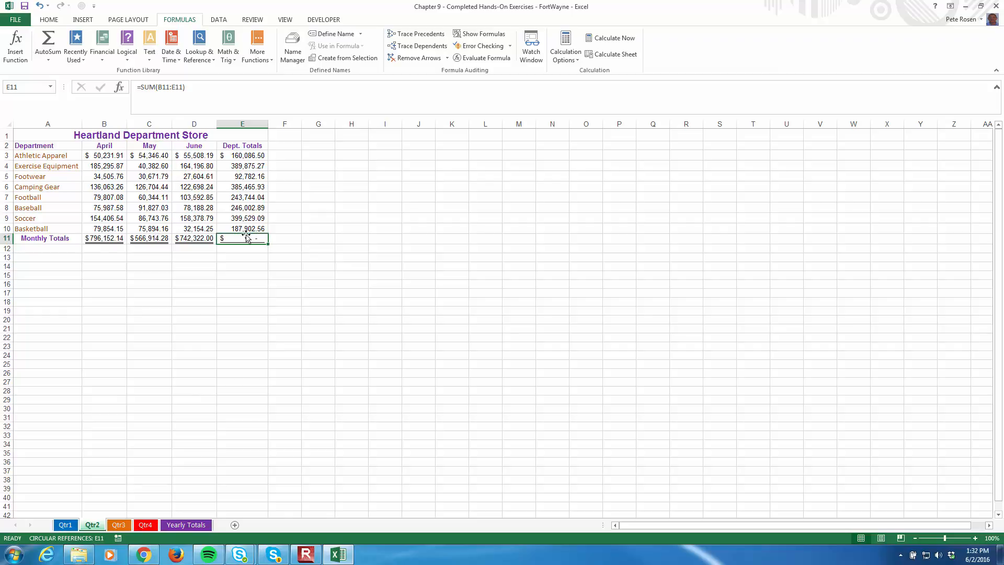
pyautogui.click(176, 87)
pyautogui.press('BackSpace')
pyautogui.write('D')
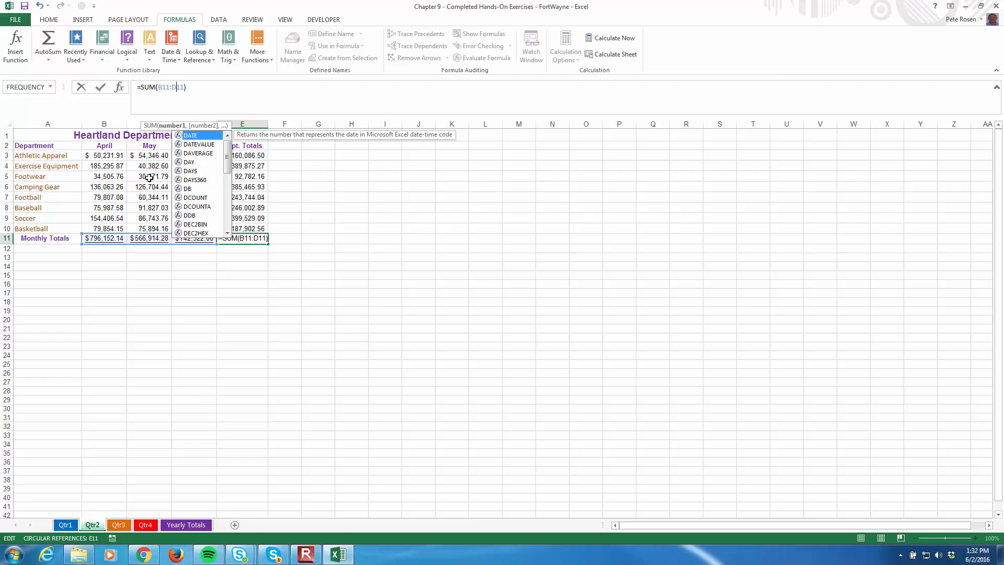
pyautogui.press('Return')
pyautogui.click(236, 238)
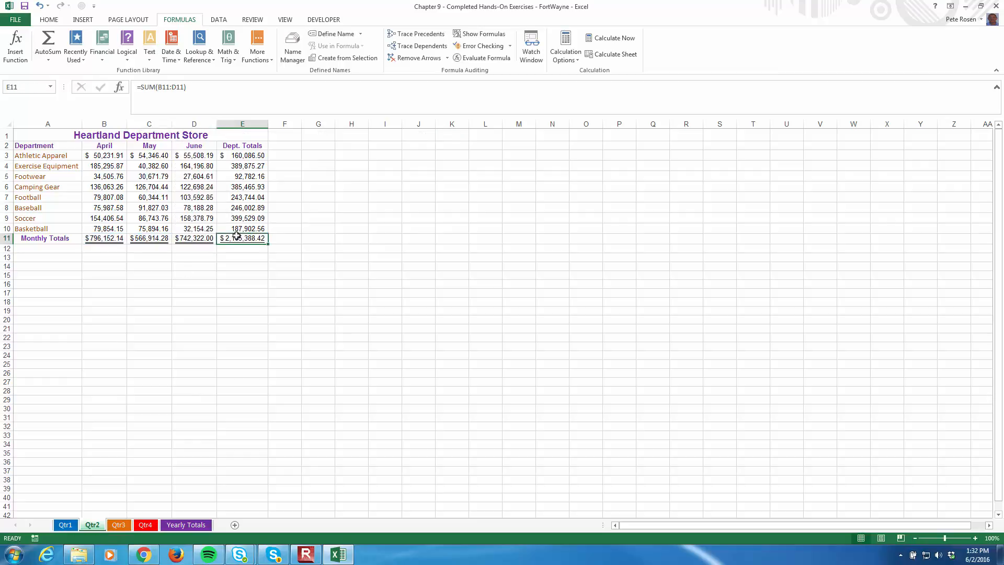
pyautogui.click(510, 46)
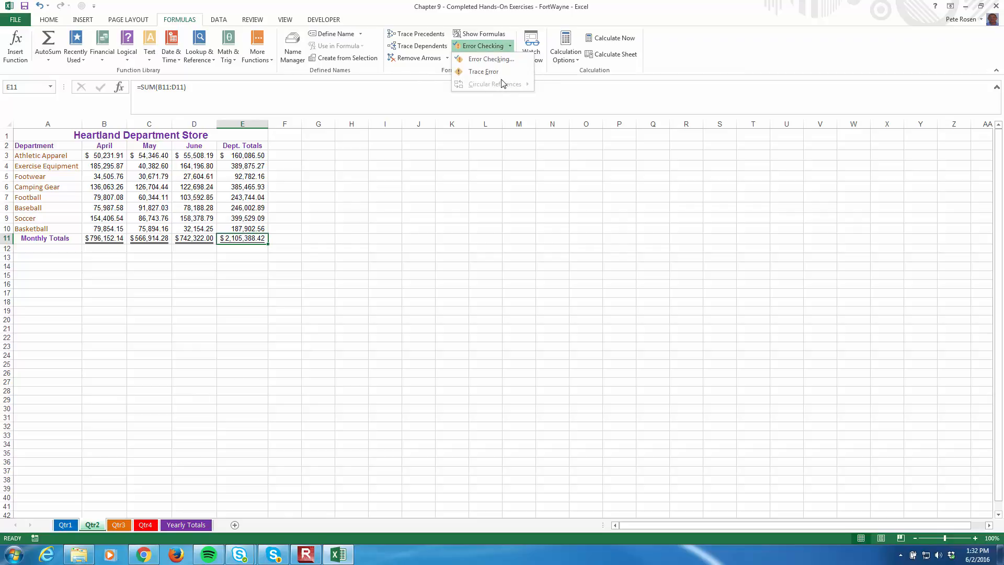
# Inspect the formulas in E3 and E11 on the Qtr2 sheet and save the workbook
pyautogui.click(411, 255)
pyautogui.click(29, 6)
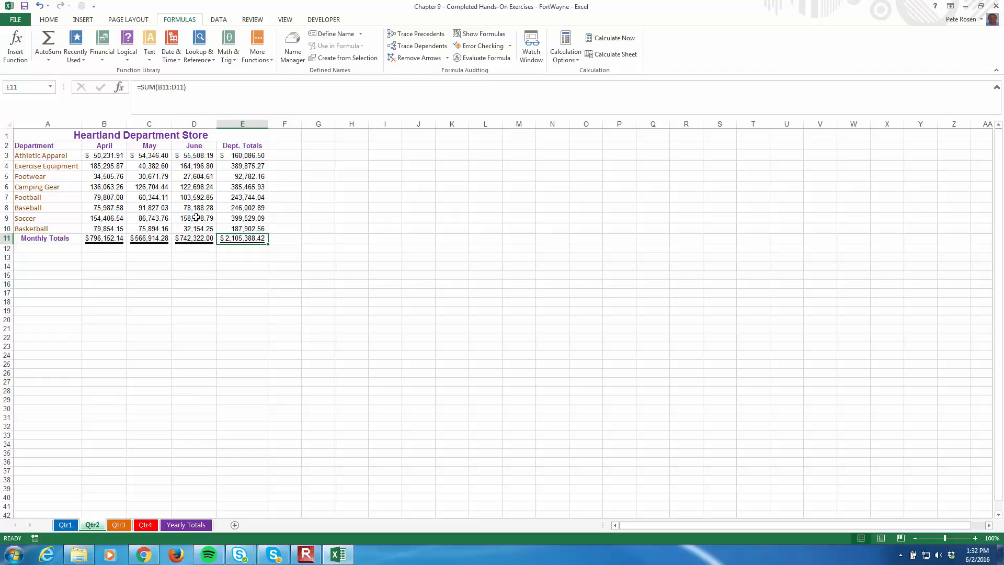
pyautogui.click(258, 148)
pyautogui.click(258, 155)
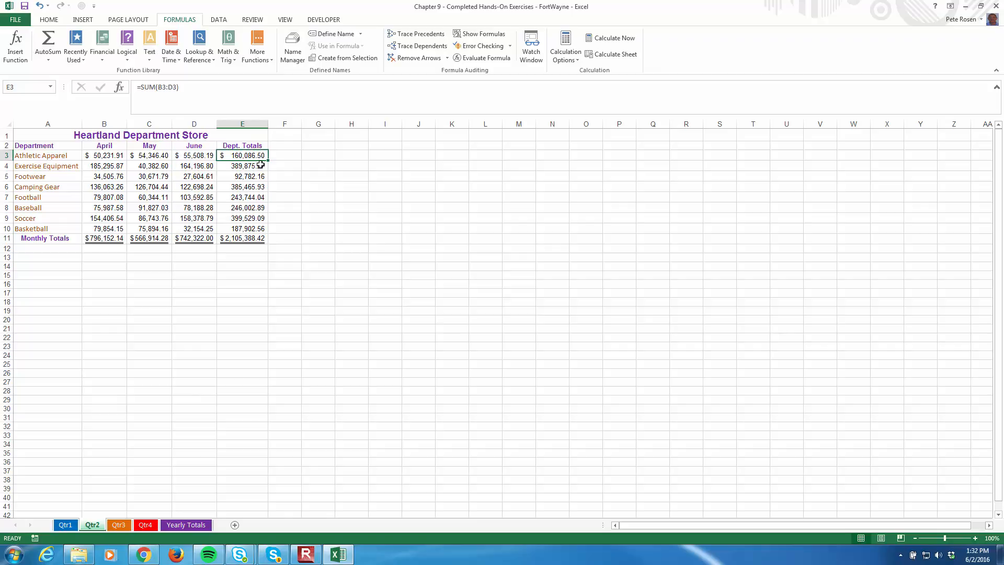
pyautogui.click(246, 238)
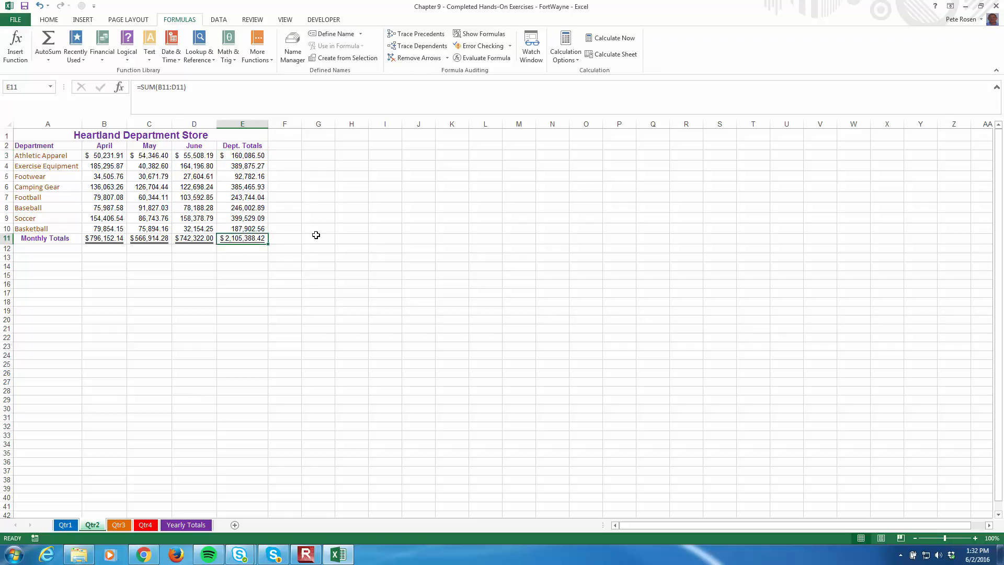
pyautogui.click(23, 7)
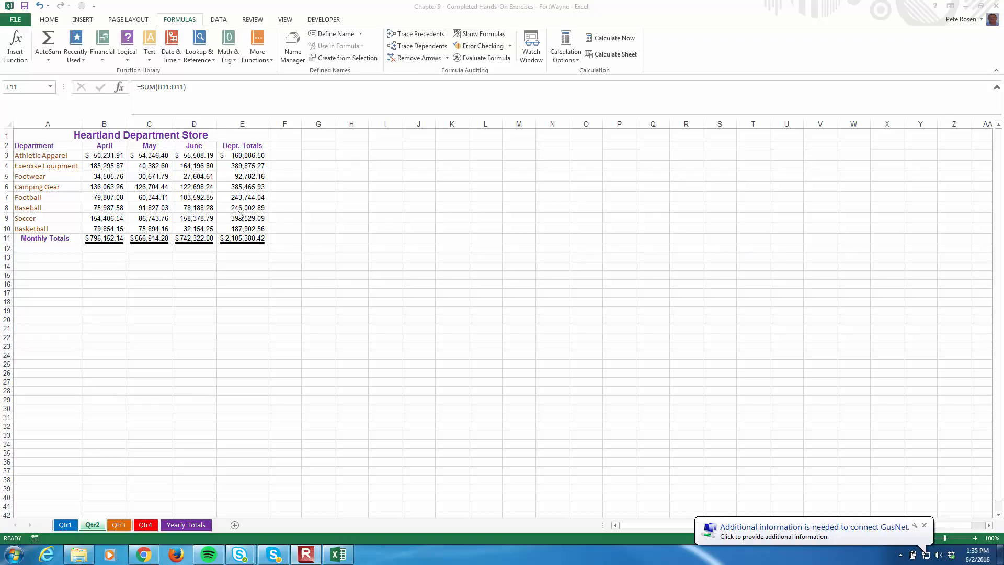
# Add the Athletic Apparel cells B3:F3 on the Yearly Totals sheet to the Watch Window
pyautogui.click(183, 526)
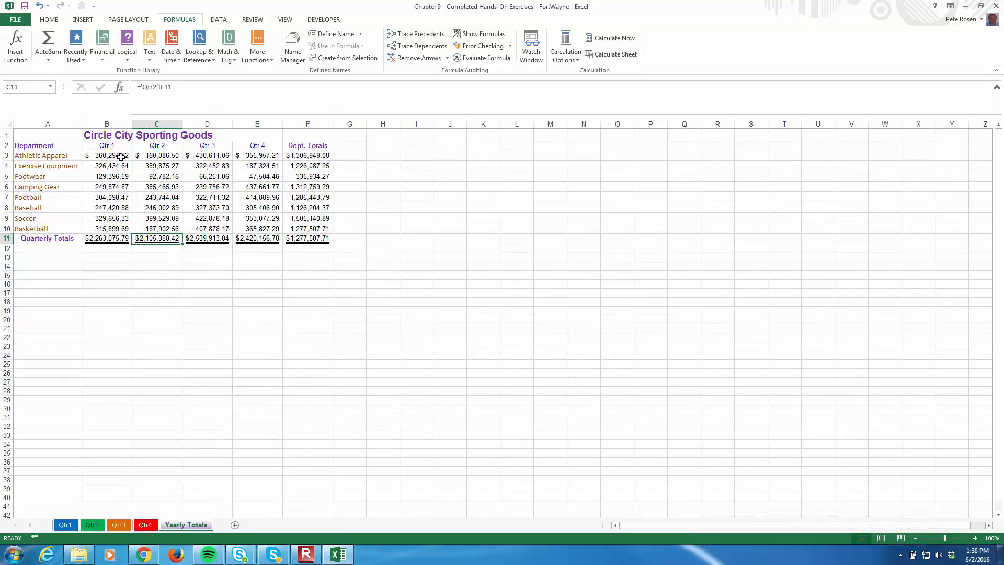
pyautogui.moveTo(122, 157); pyautogui.dragTo(308, 158)
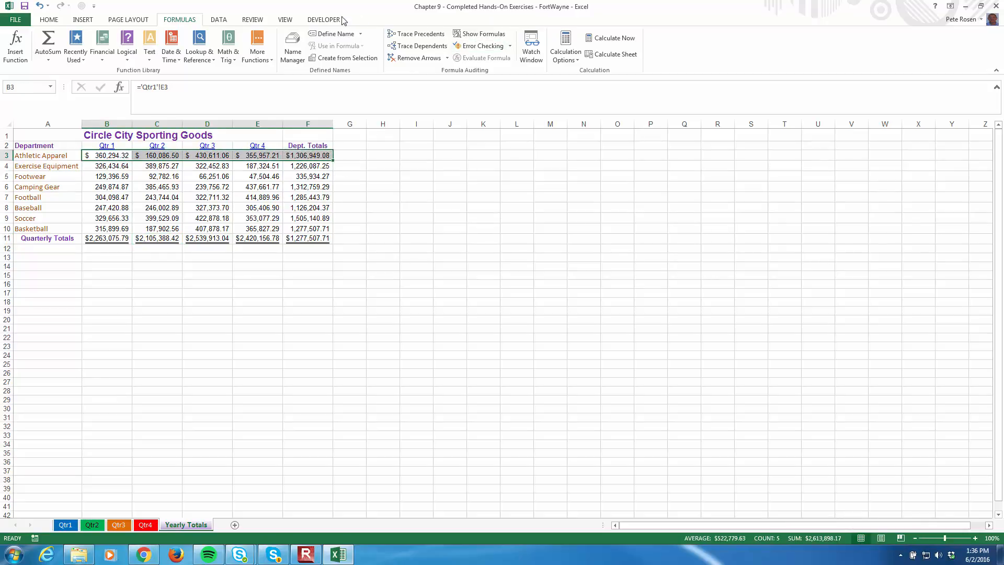
pyautogui.click(530, 62)
pyautogui.moveTo(378, 340); pyautogui.dragTo(539, 357)
pyautogui.moveTo(455, 139); pyautogui.dragTo(539, 152)
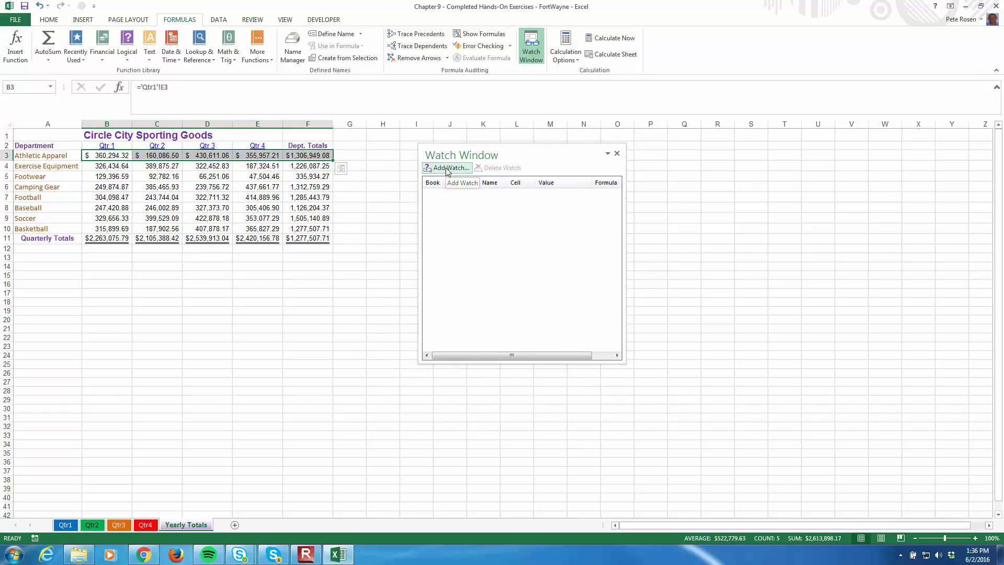
pyautogui.click(447, 168)
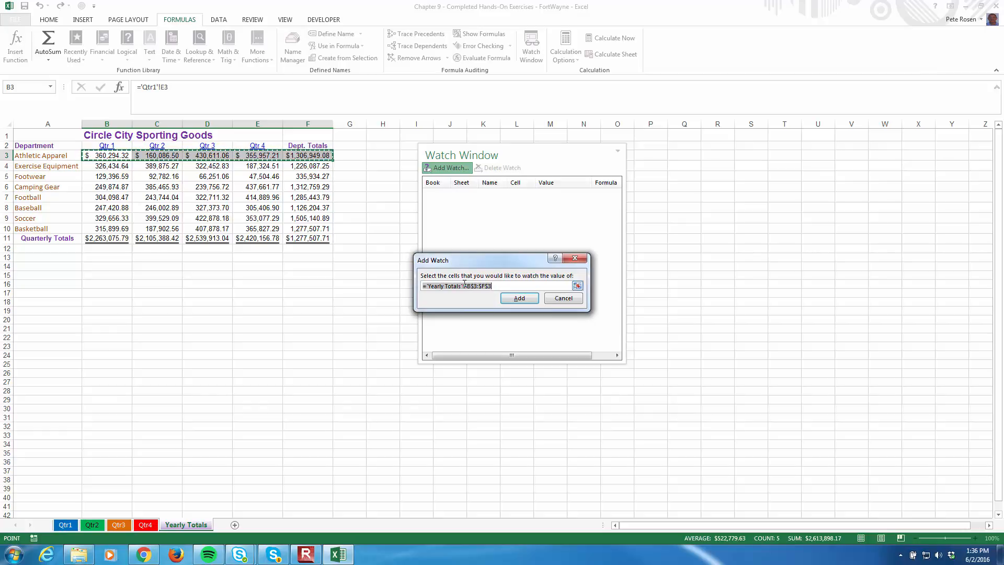
pyautogui.click(520, 298)
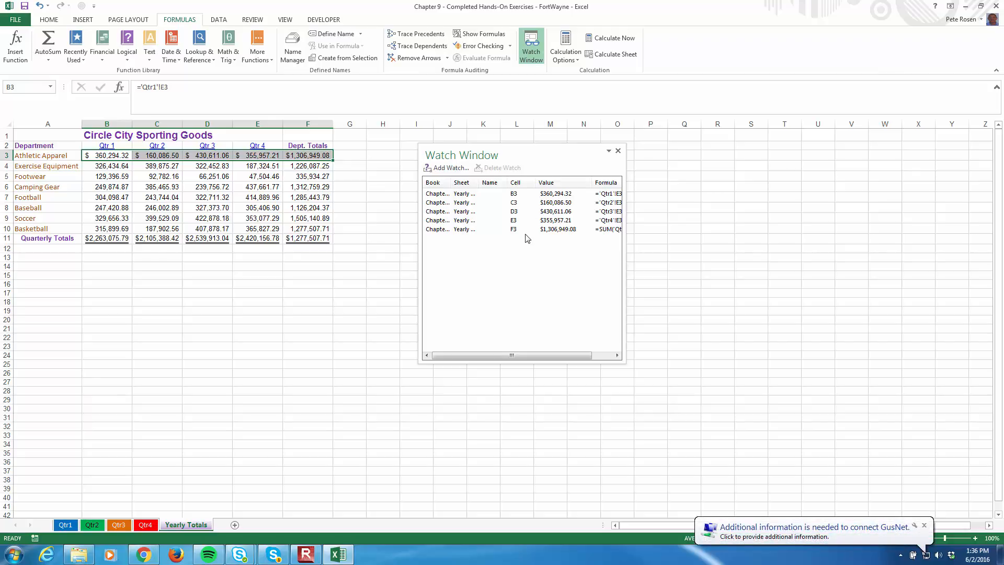
# Change the December sales for Athletic Apparel in D3 on the Qtr4 sheet to 175000
pyautogui.click(147, 524)
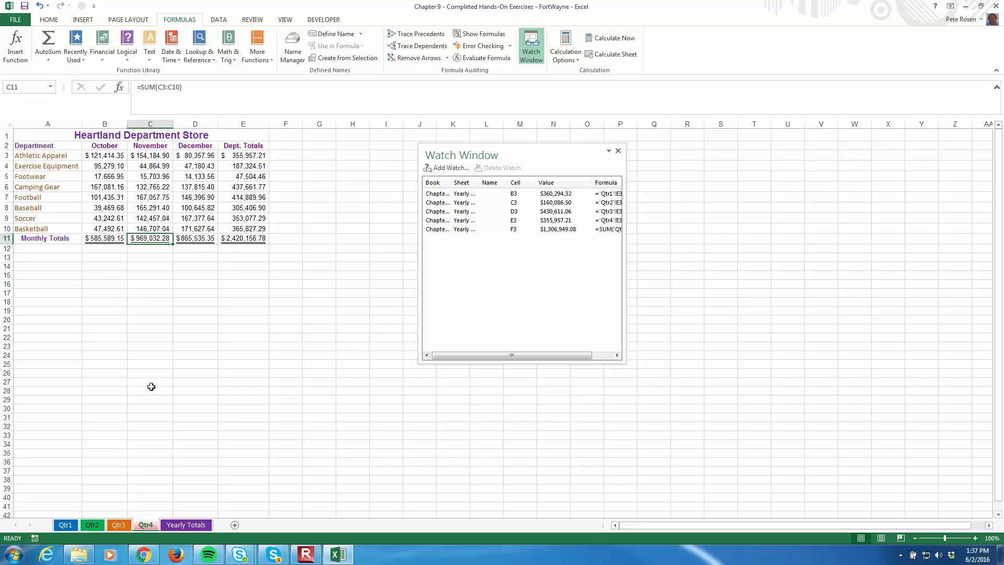
pyautogui.click(205, 152)
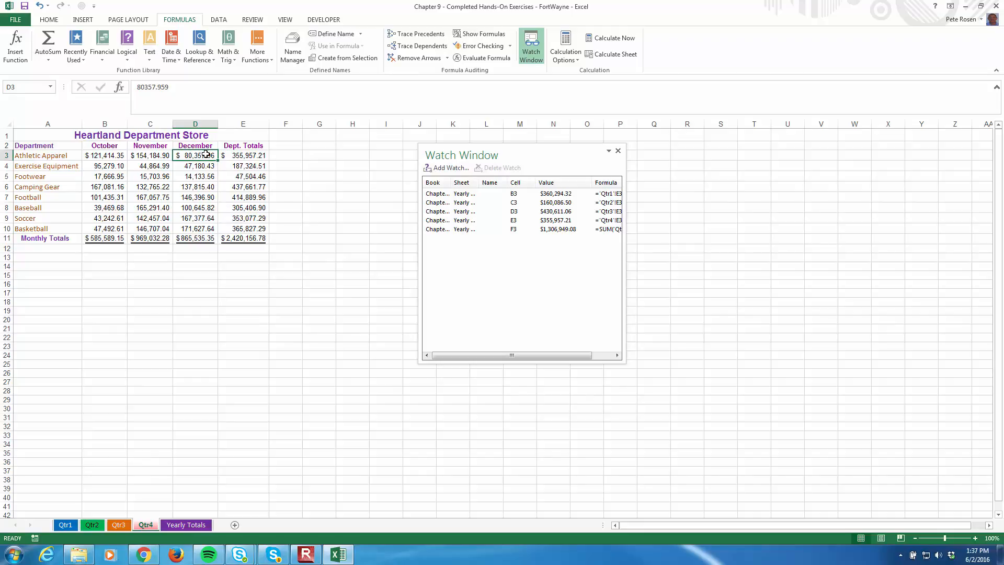
pyautogui.write('175000')
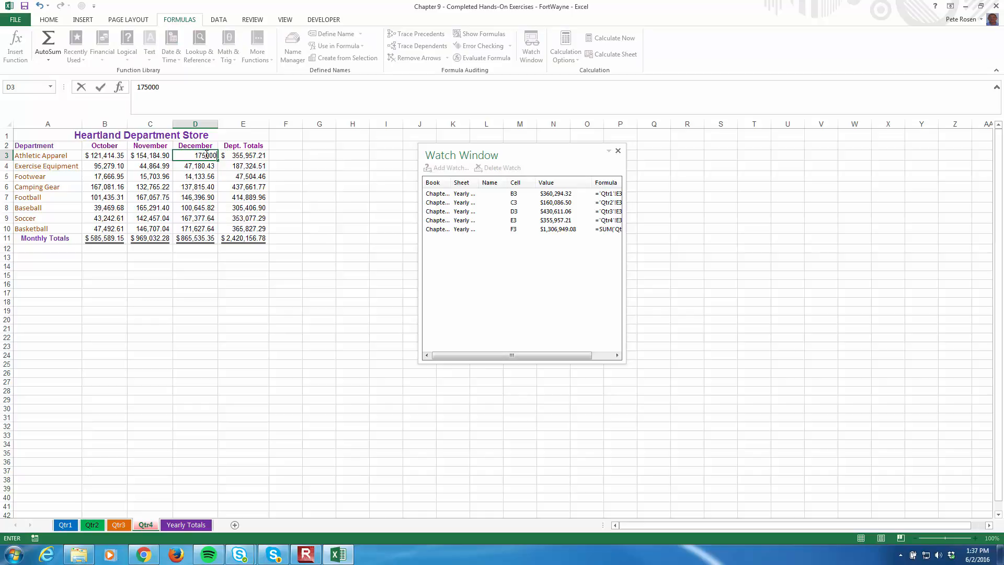
pyautogui.press('Return')
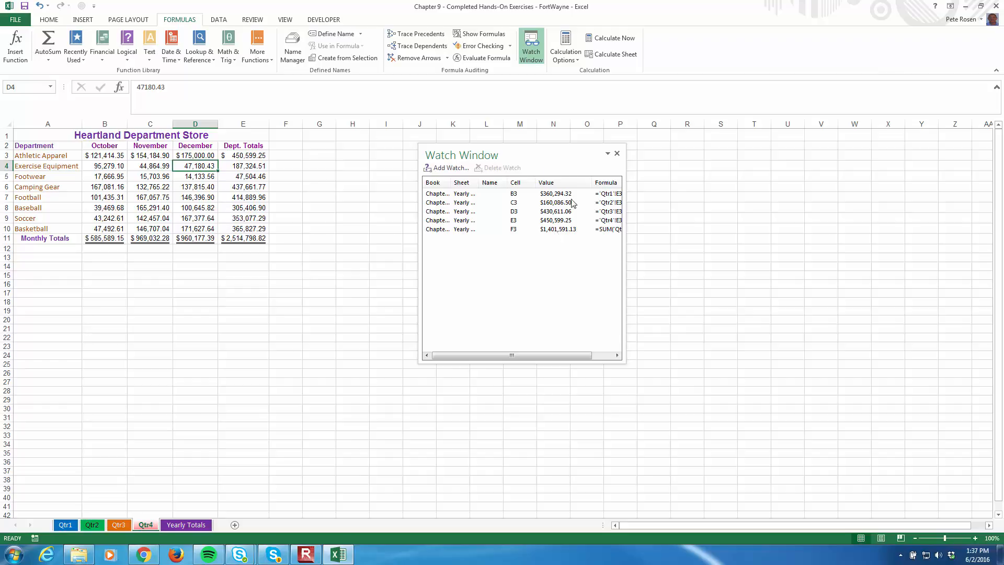
# Toggle the Watch Window off and on, leaving it closed
pyautogui.click(531, 56)
pyautogui.click(531, 56)
pyautogui.click(531, 56)
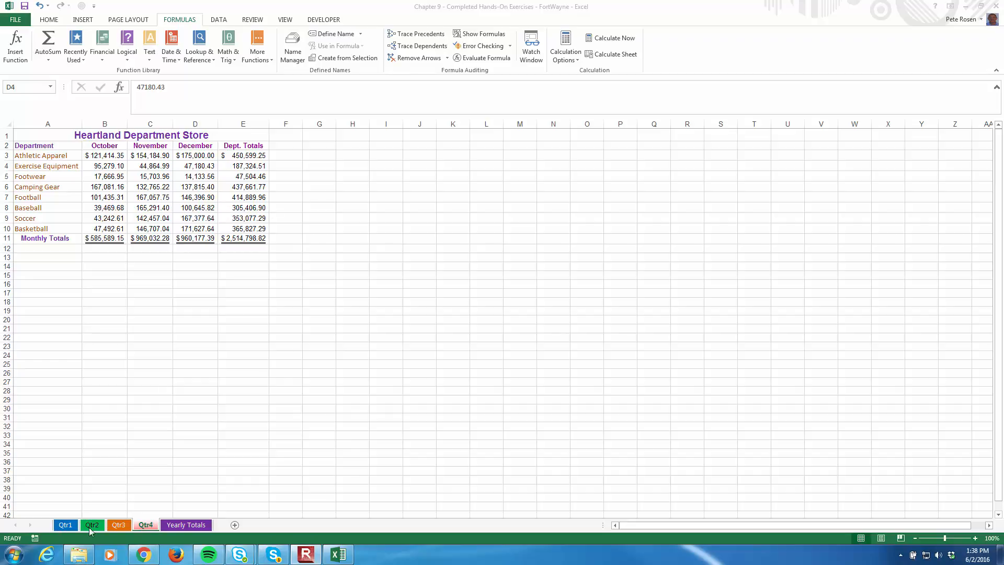
# Add data validation to B4:D4 on the Qtr4 sheet, allowing decimals less than or equal to 500000
pyautogui.click(146, 526)
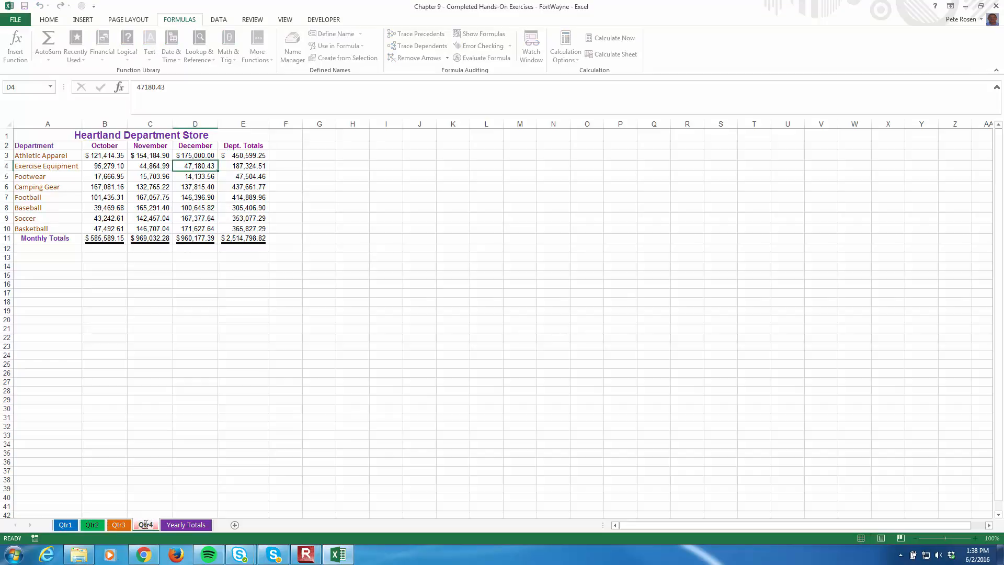
pyautogui.click(168, 480)
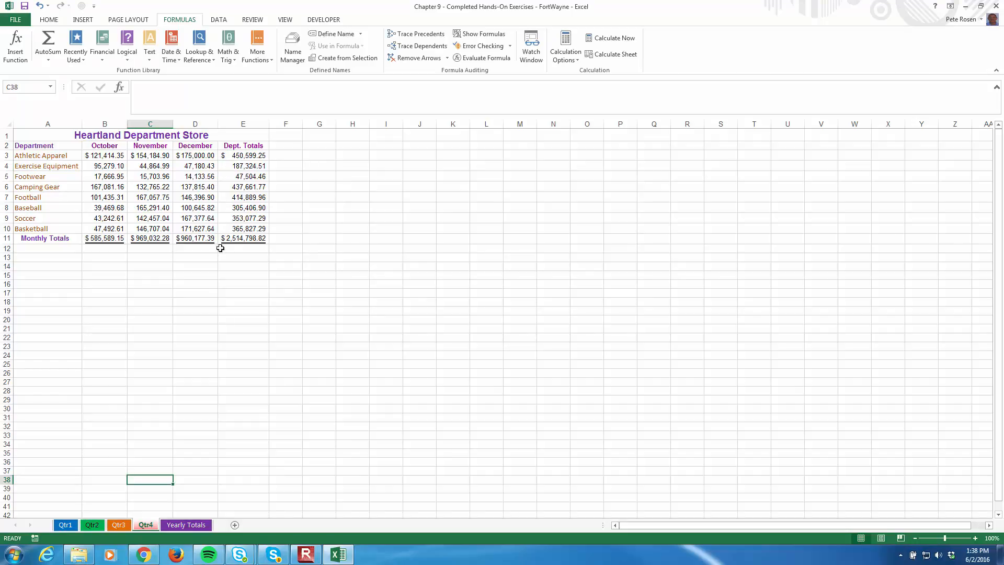
pyautogui.click(115, 157)
pyautogui.moveTo(118, 166); pyautogui.dragTo(197, 168)
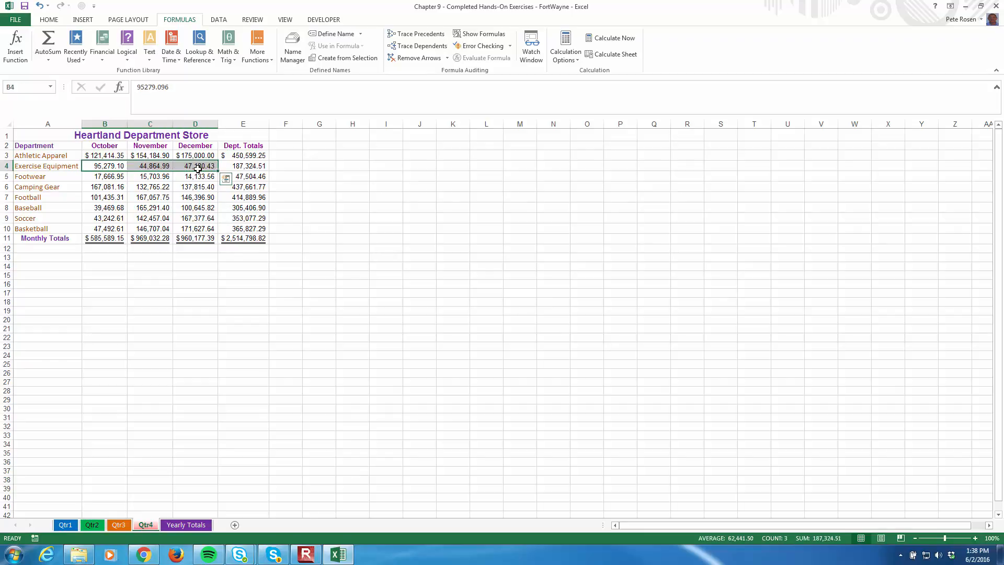
pyautogui.click(216, 20)
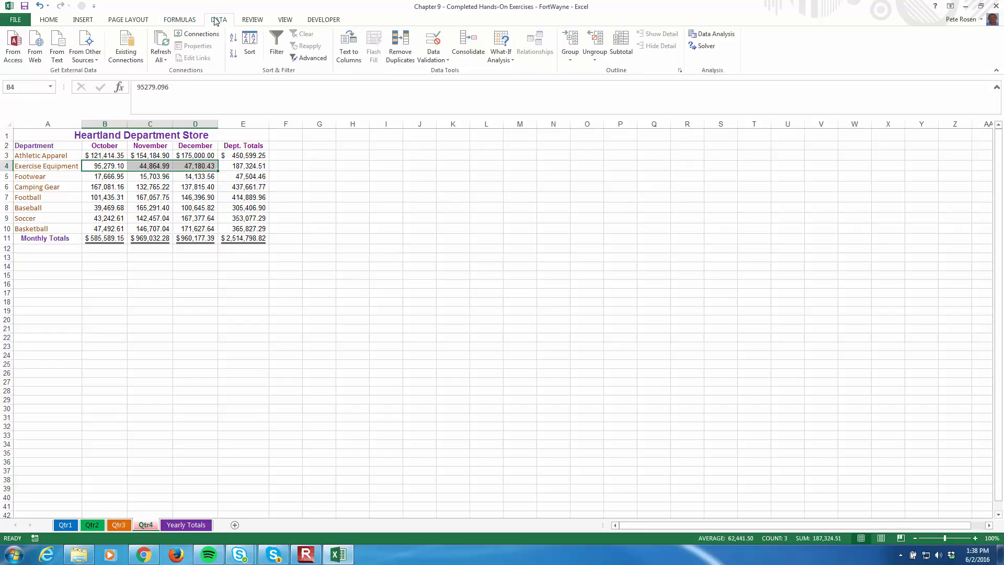
pyautogui.click(443, 61)
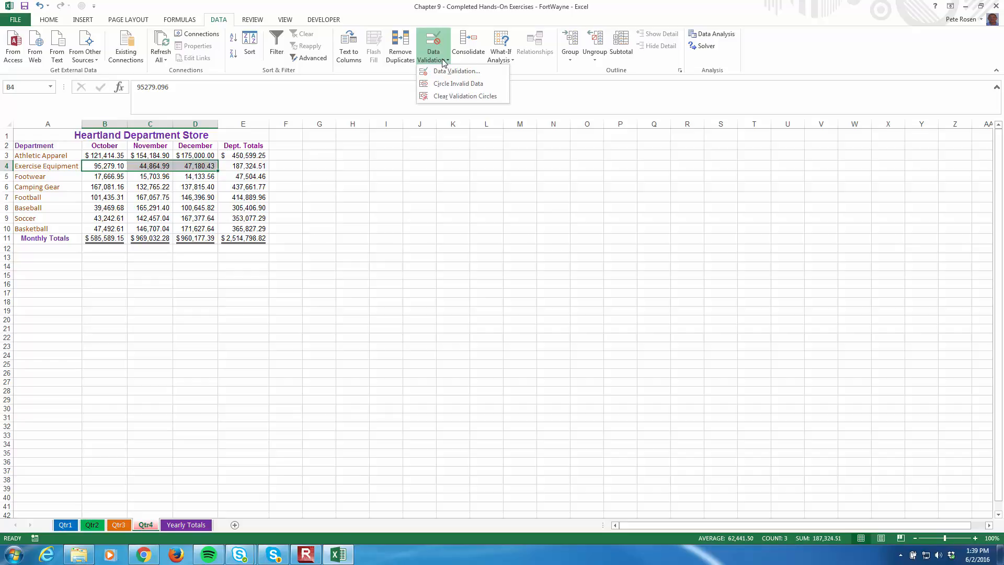
pyautogui.click(451, 71)
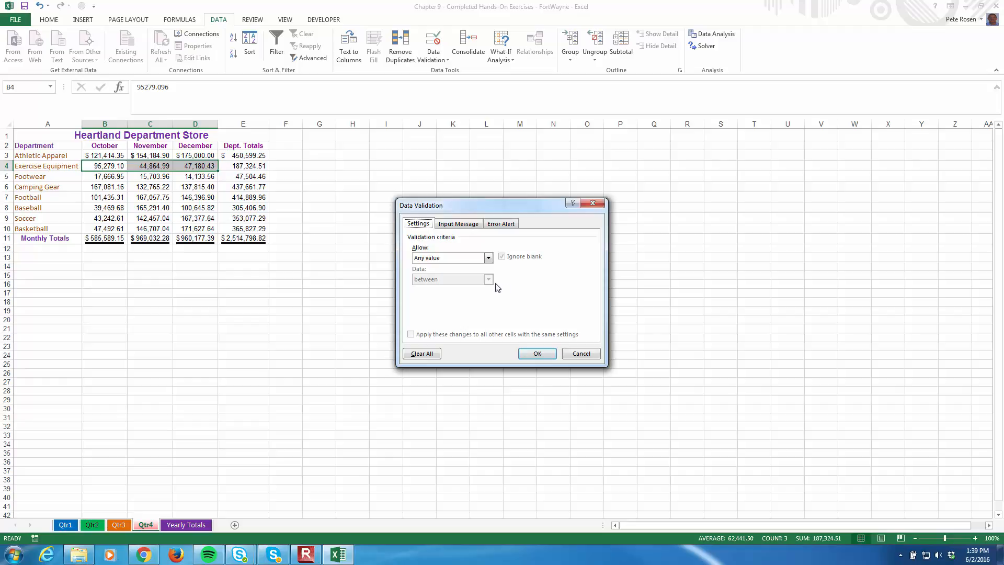
pyautogui.click(489, 258)
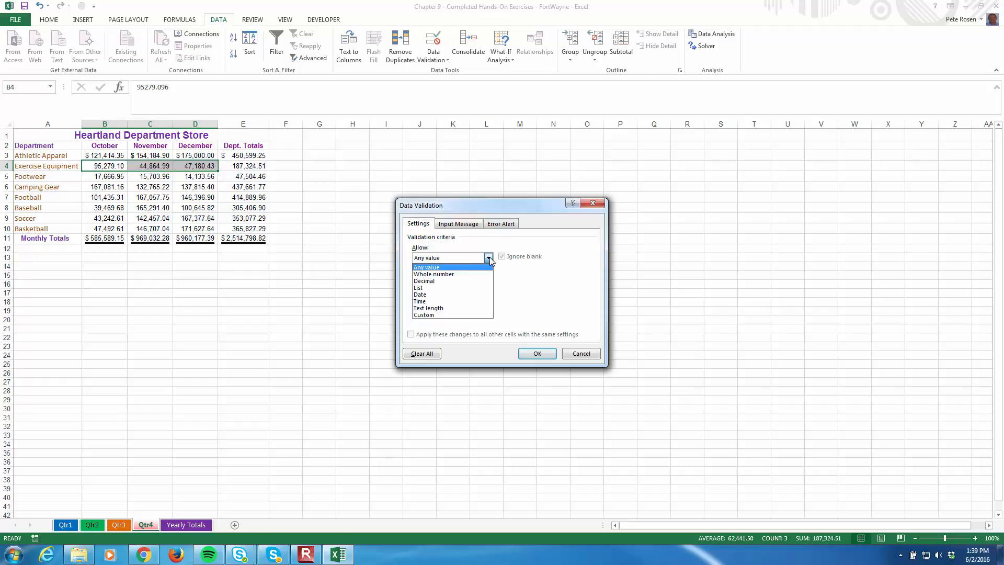
pyautogui.click(461, 282)
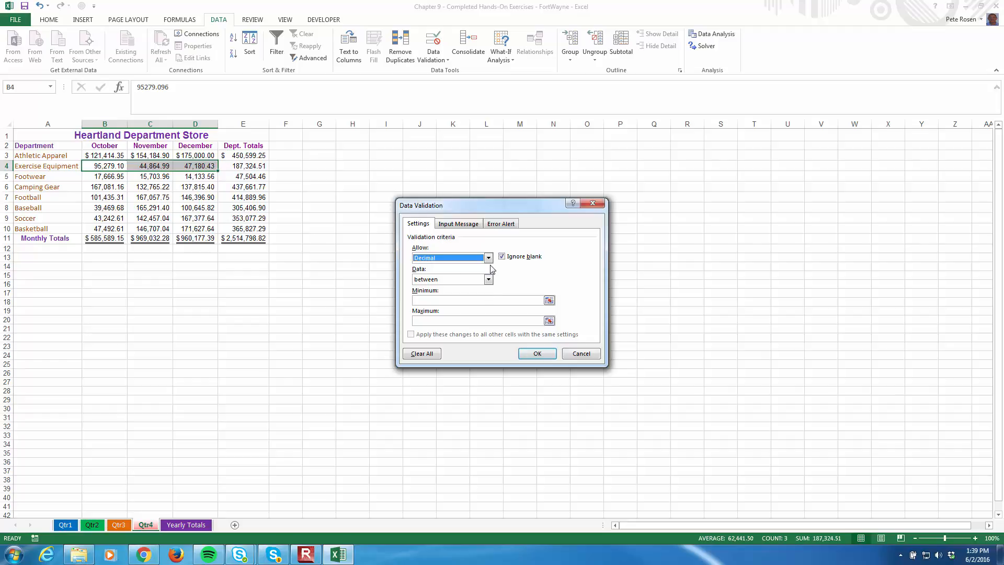
pyautogui.click(488, 279)
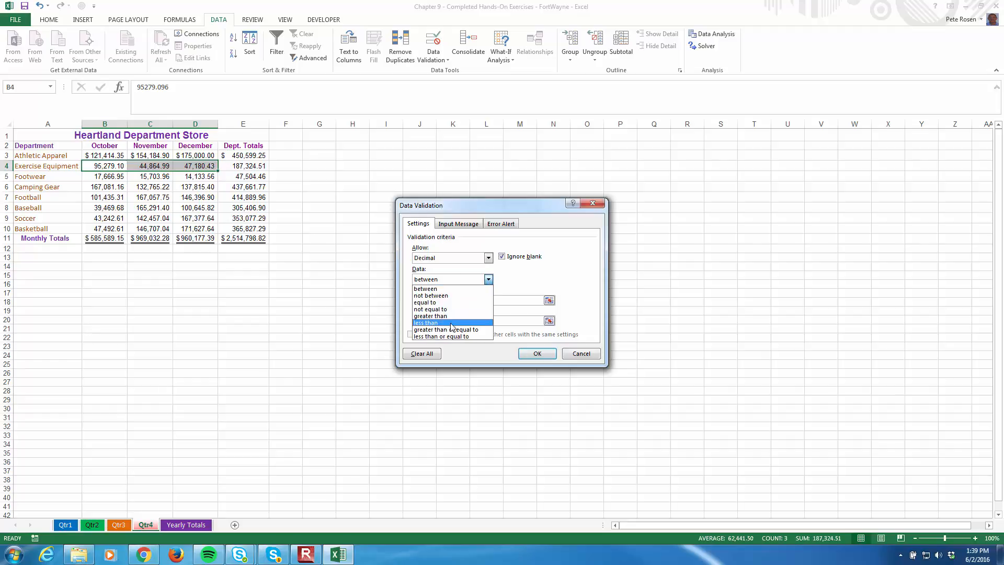
pyautogui.click(449, 336)
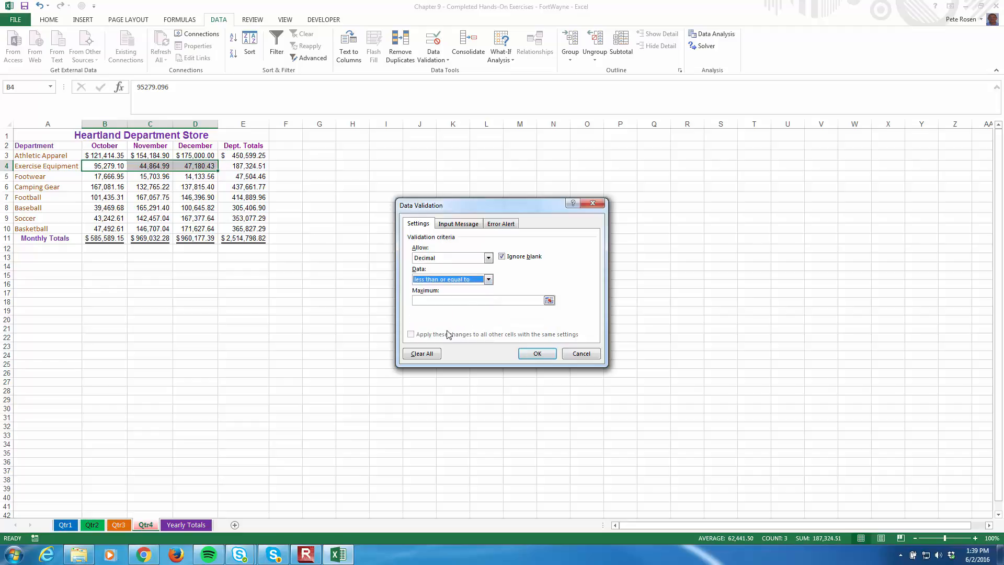
pyautogui.click(438, 299)
pyautogui.write('500000')
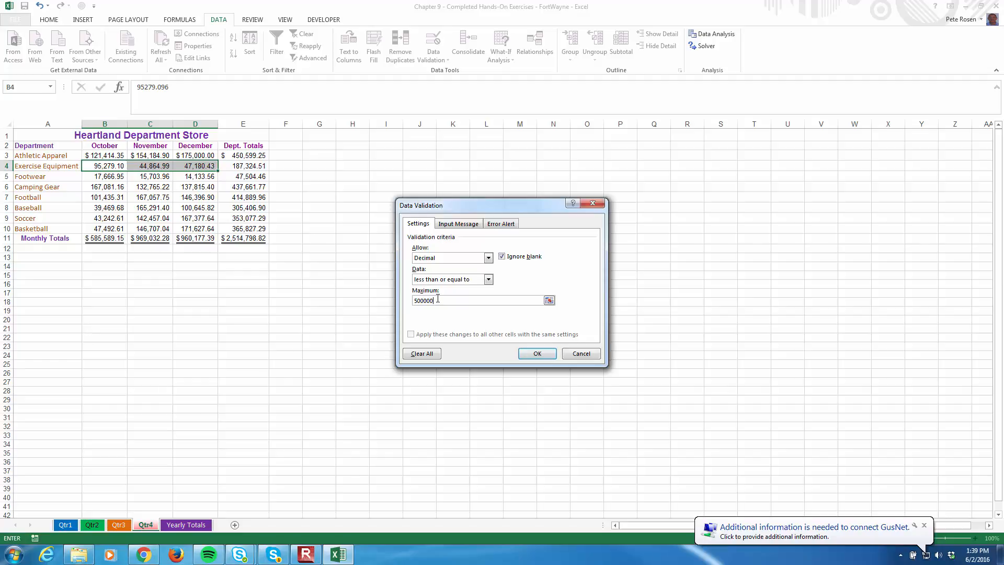
# Give the validation an input message titled "Sales Data" reading "Enter the sales amount for the respective month."
pyautogui.click(459, 223)
pyautogui.click(448, 270)
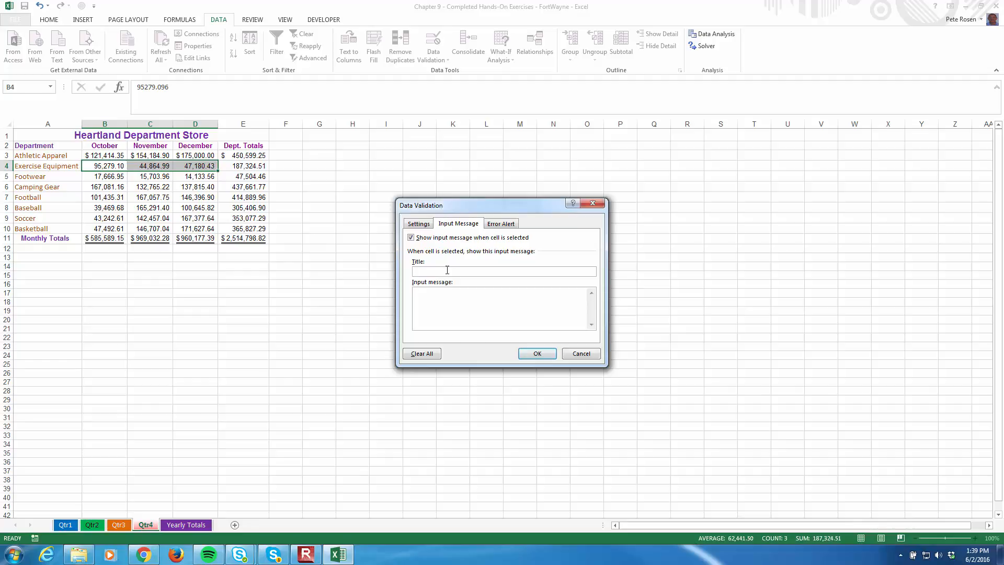
pyautogui.write('Sales Data')
pyautogui.click(448, 300)
pyautogui.write('En')
pyautogui.write('the sales amount for the respective month.')
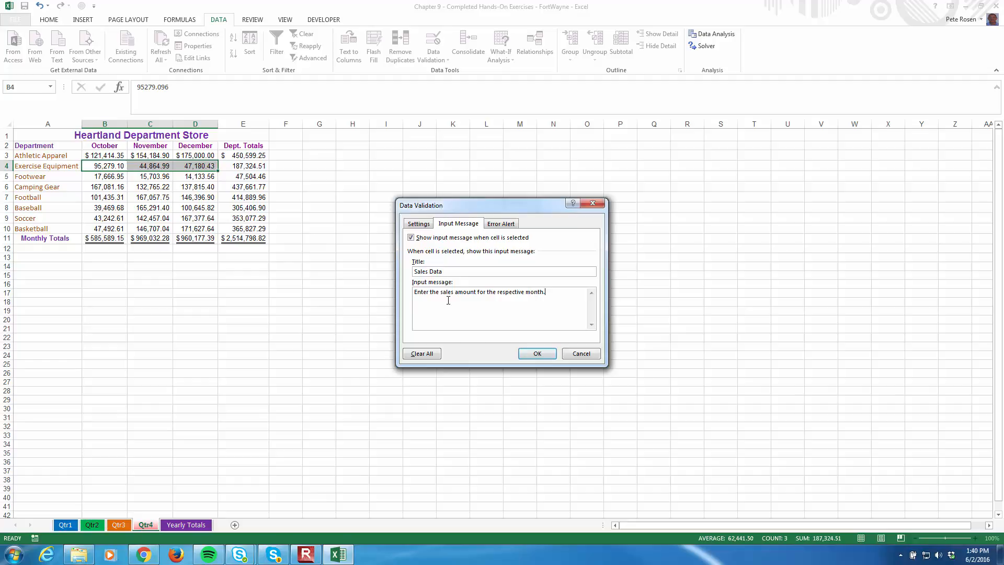
# Set the validation's error alert style to Warning and title it "Potentially Invalid Data"
pyautogui.click(506, 225)
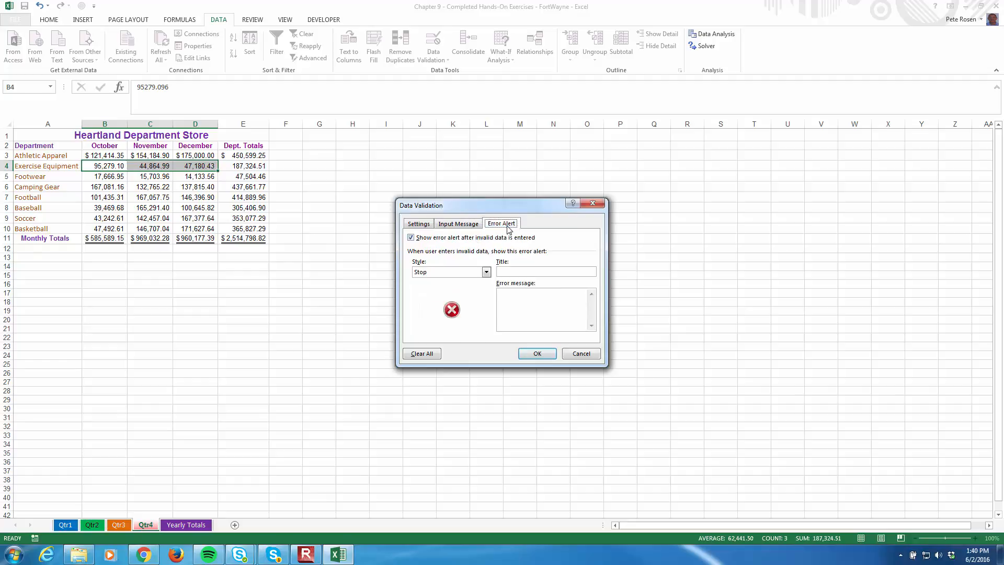
pyautogui.click(487, 272)
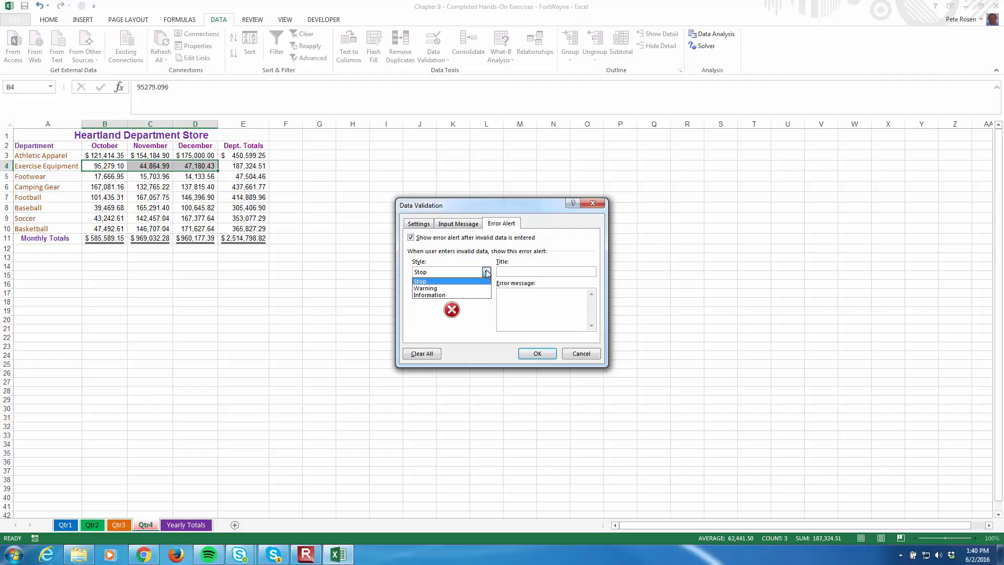
pyautogui.click(437, 288)
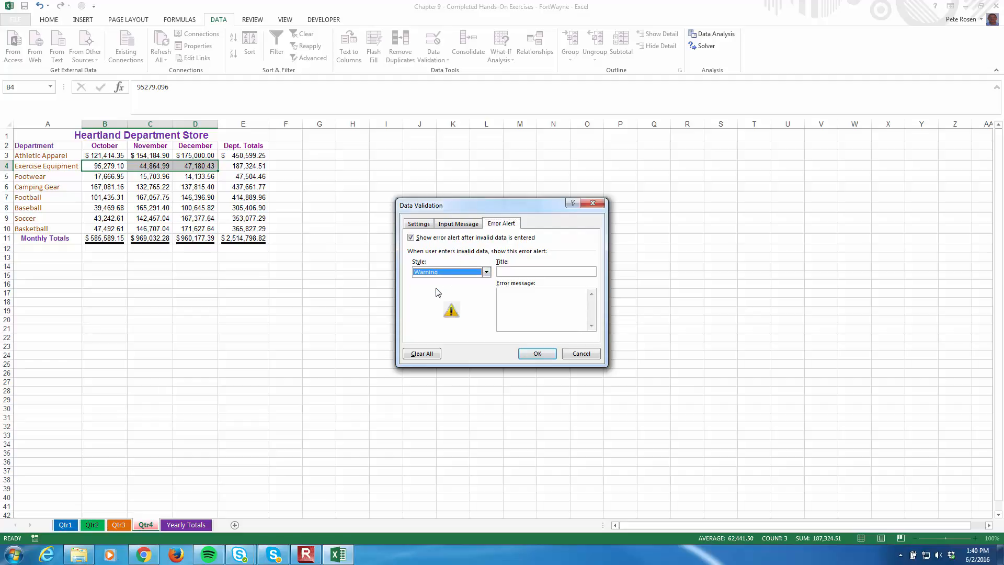
pyautogui.click(511, 272)
pyautogui.write('Potentially Invalid Data')
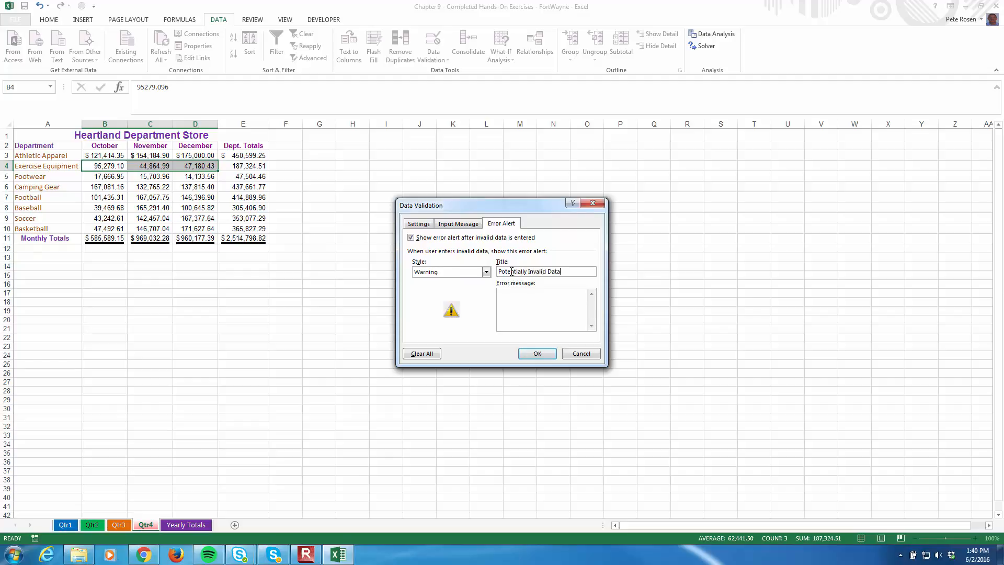
# Enter the error message "The projected maximum is $500,000. However, if actual sales are higher, enter the actual value."
pyautogui.click(530, 305)
pyautogui.write('The projected maximum is $500,000.  However, if actual sales are higher, enter the actual value.')
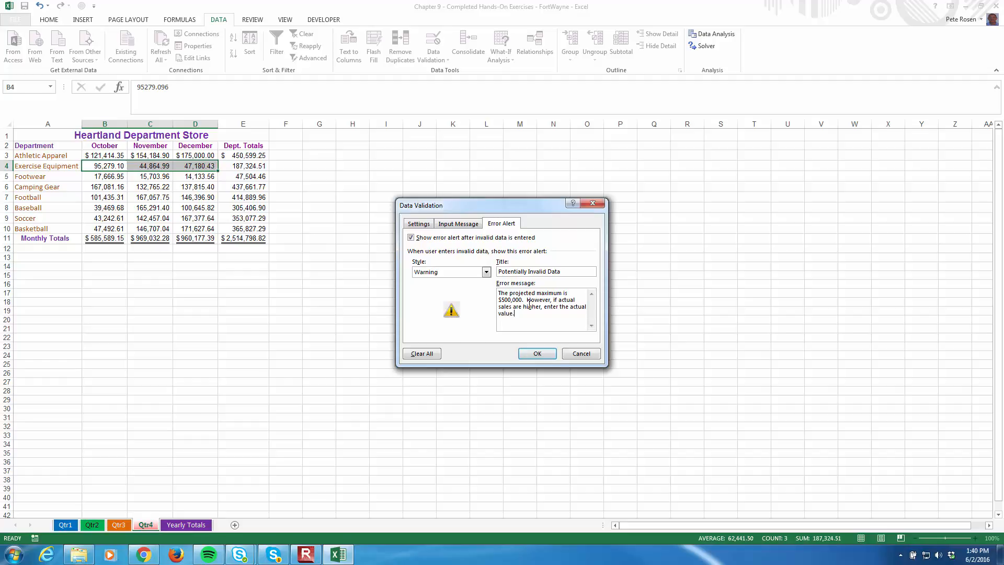
# Review the validation's criteria, input message and error alert, and apply the rule to B4:D4
pyautogui.click(416, 225)
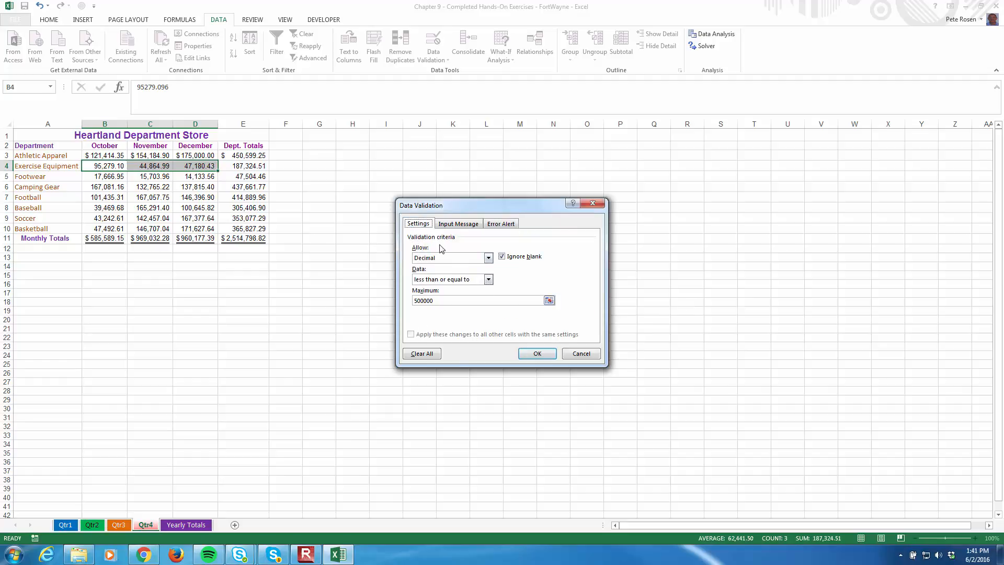
pyautogui.click(459, 225)
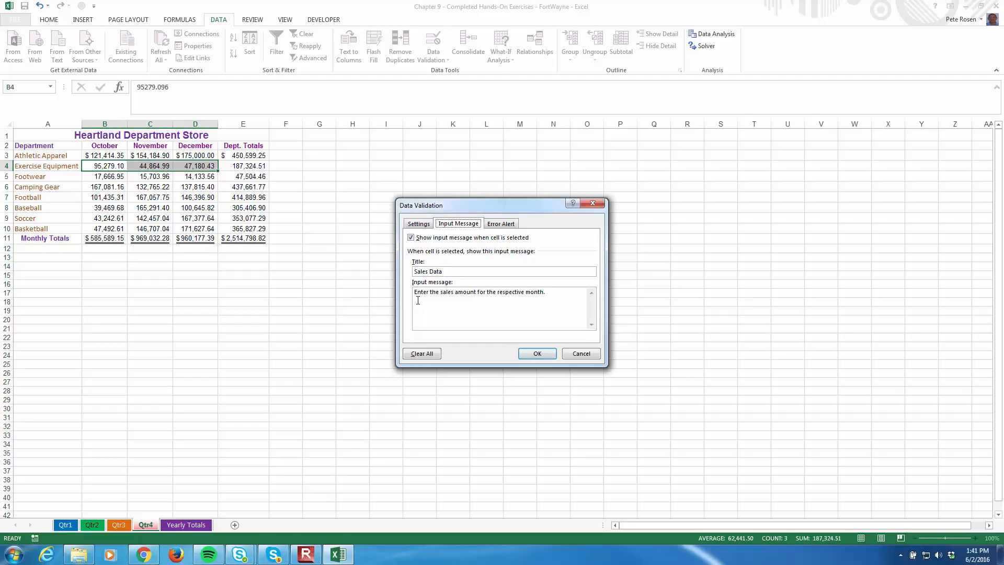
pyautogui.click(500, 224)
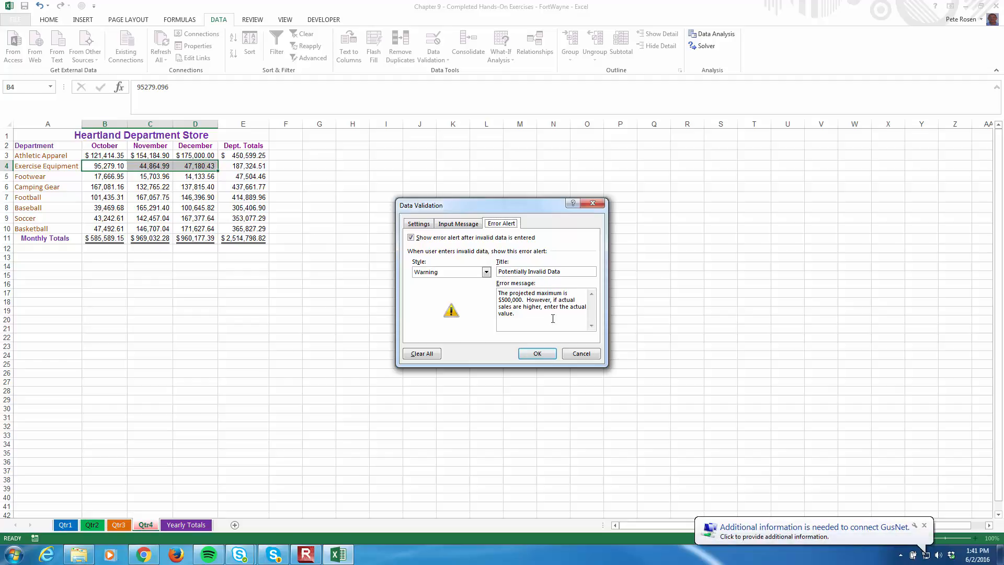
pyautogui.click(537, 354)
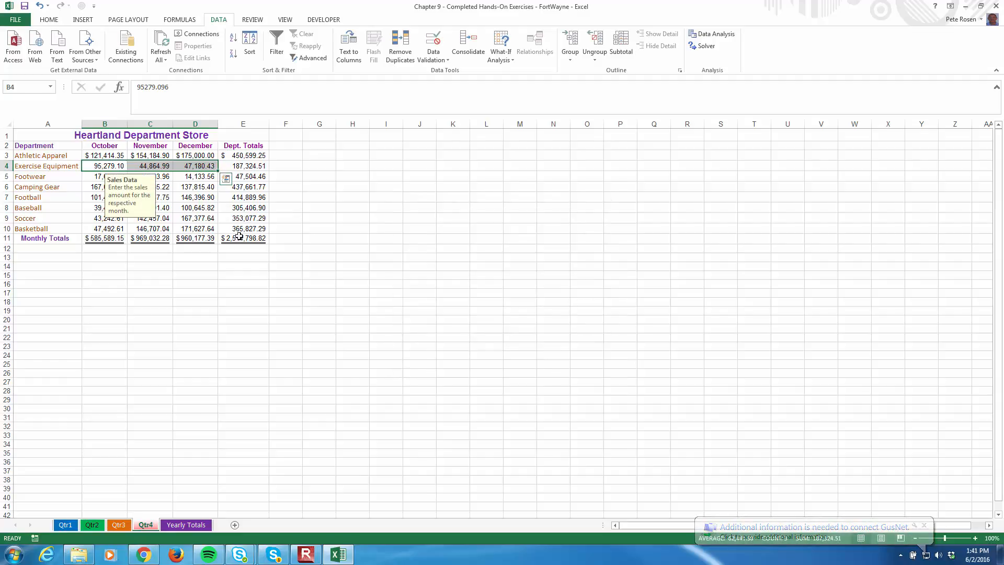
pyautogui.click(255, 265)
pyautogui.click(256, 283)
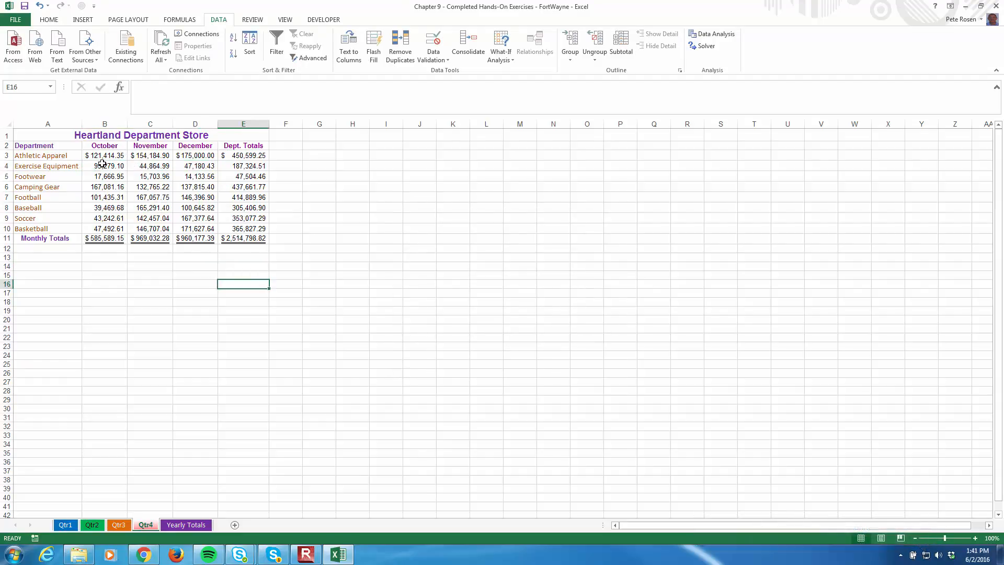
# Set the December Exercise Equipment sales in D4 to 600000, accepting the value despite the validation limit
pyautogui.click(185, 166)
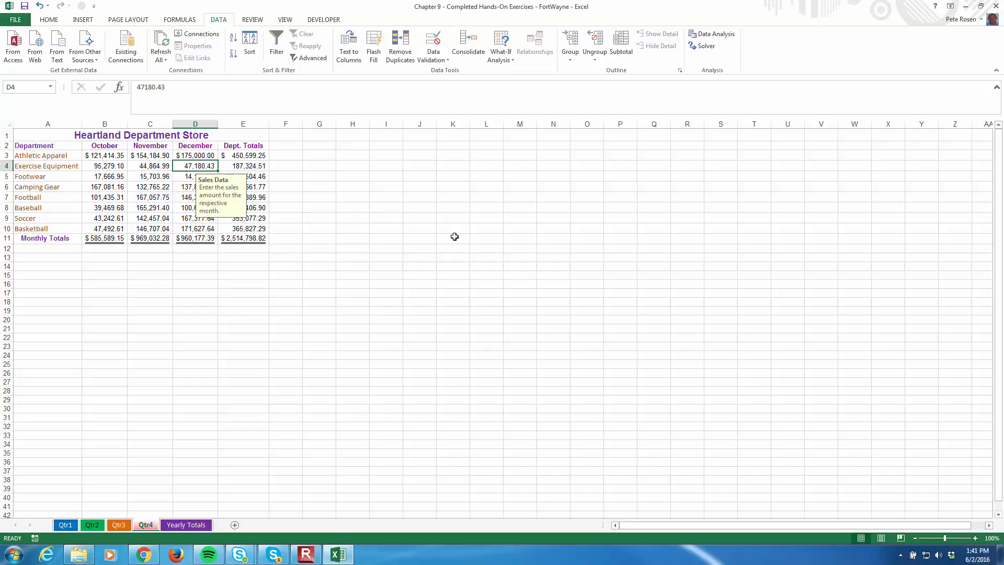
pyautogui.write('600000')
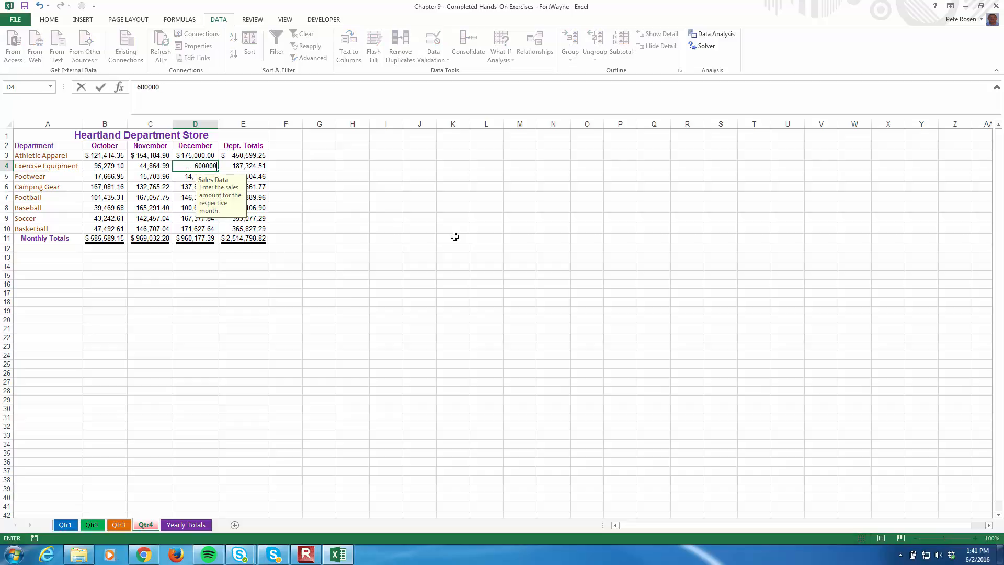
pyautogui.press('Return')
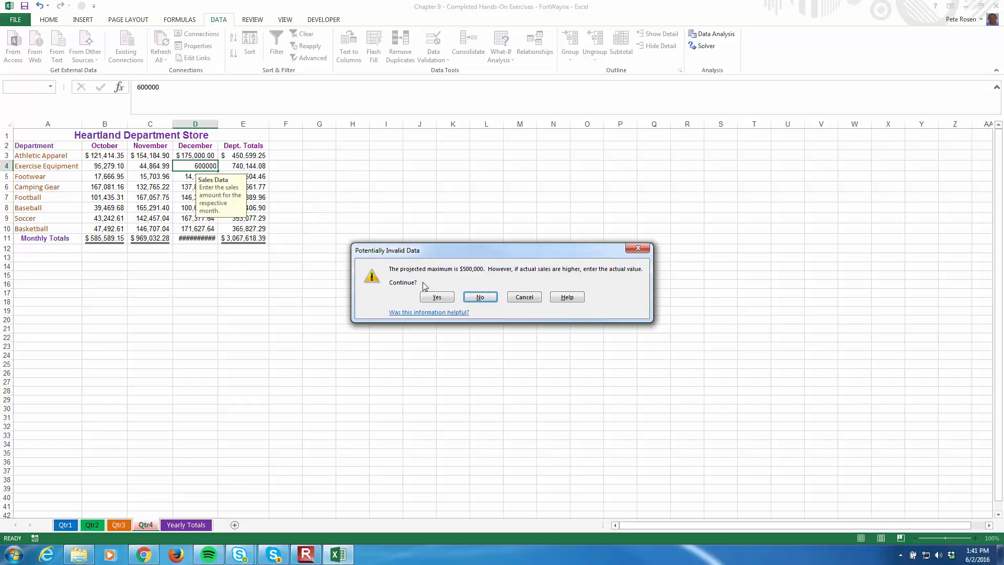
pyautogui.click(444, 294)
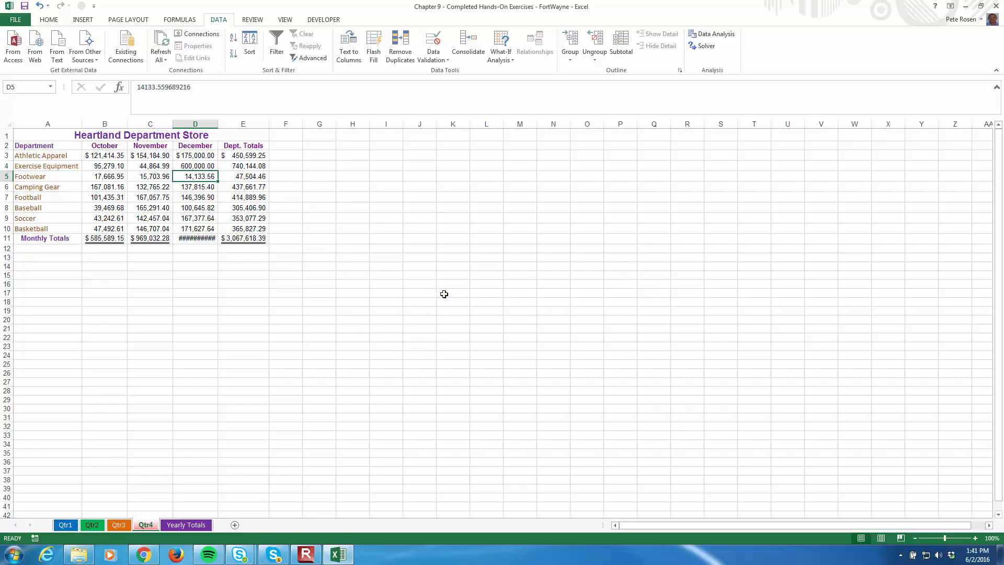
pyautogui.click(444, 294)
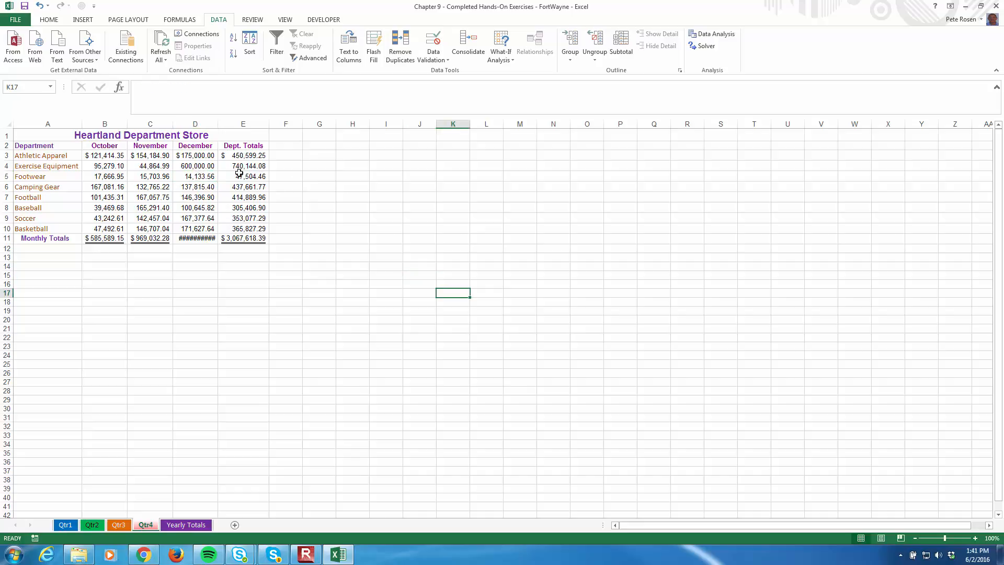
# Auto-fit the width of column D and circle the invalid data on the Qtr4 sheet
pyautogui.doubleClick(218, 123)
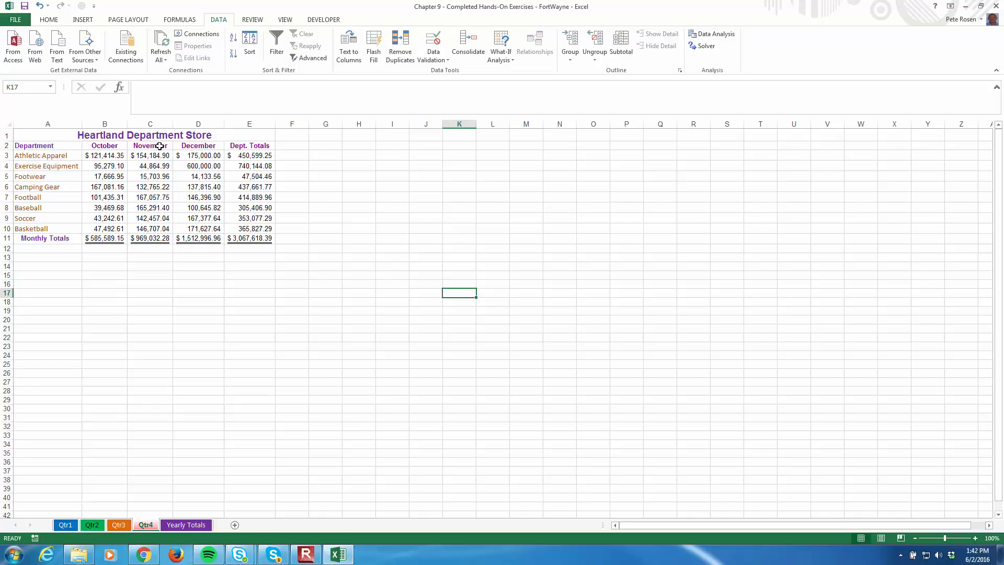
pyautogui.click(446, 60)
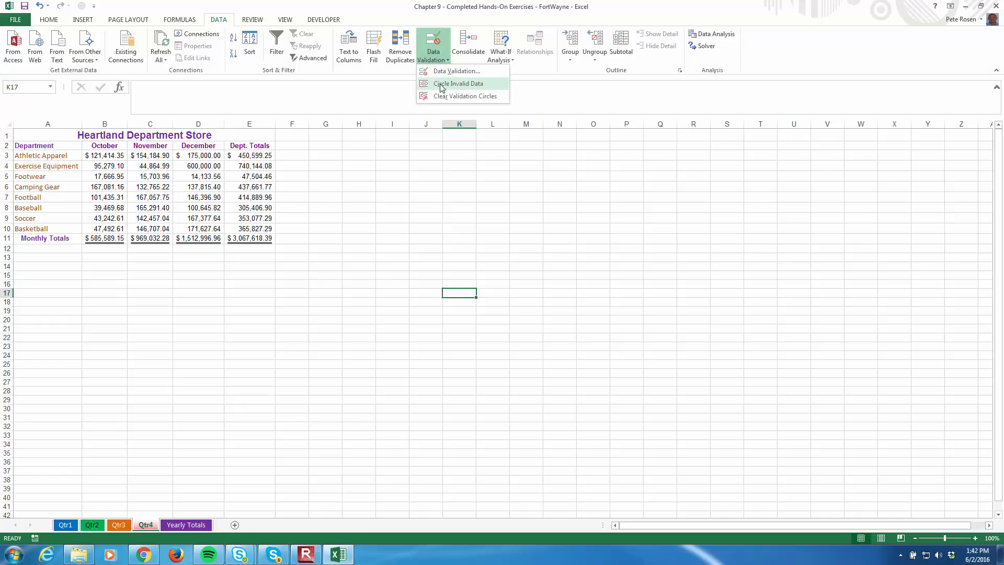
pyautogui.click(466, 85)
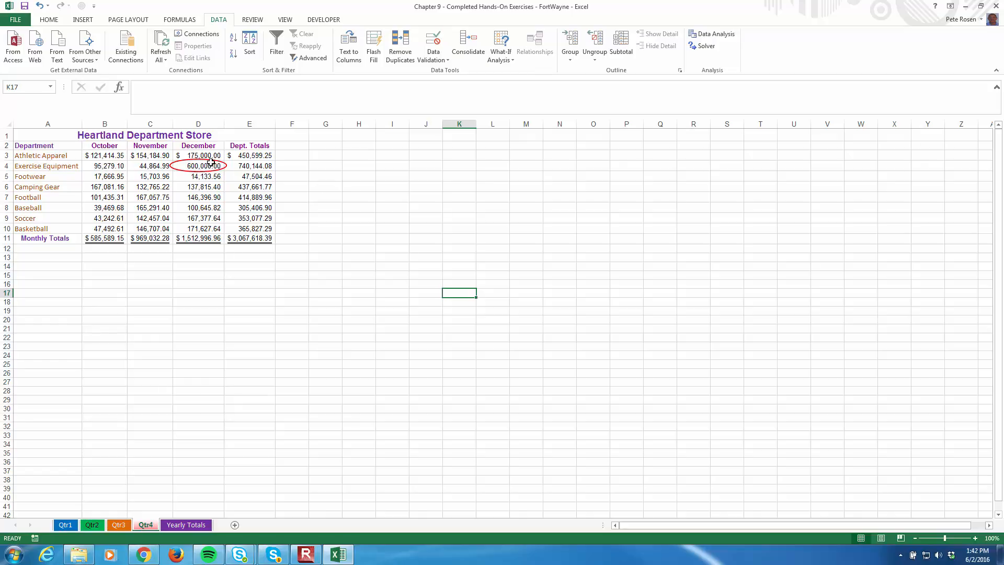
pyautogui.click(444, 65)
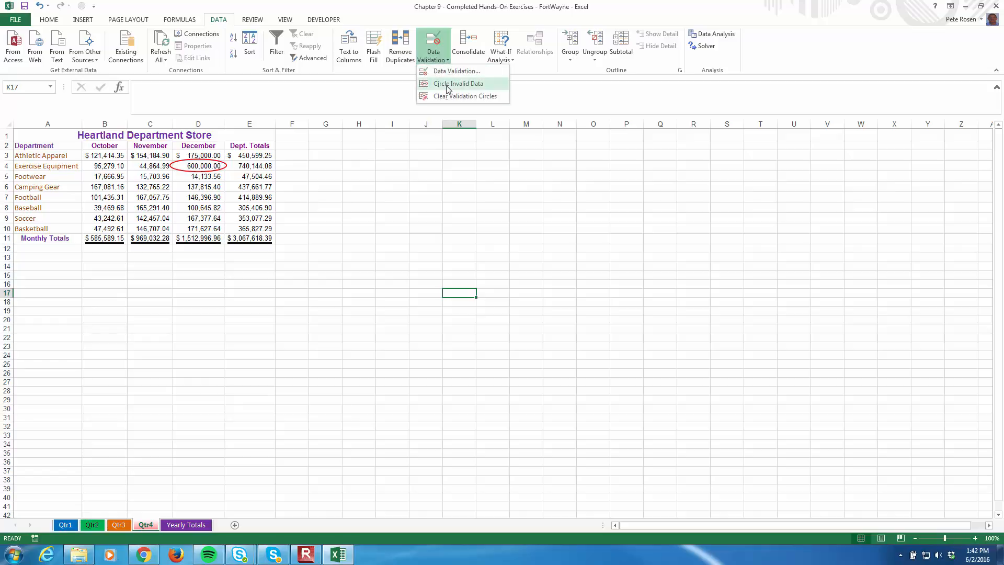
pyautogui.click(447, 85)
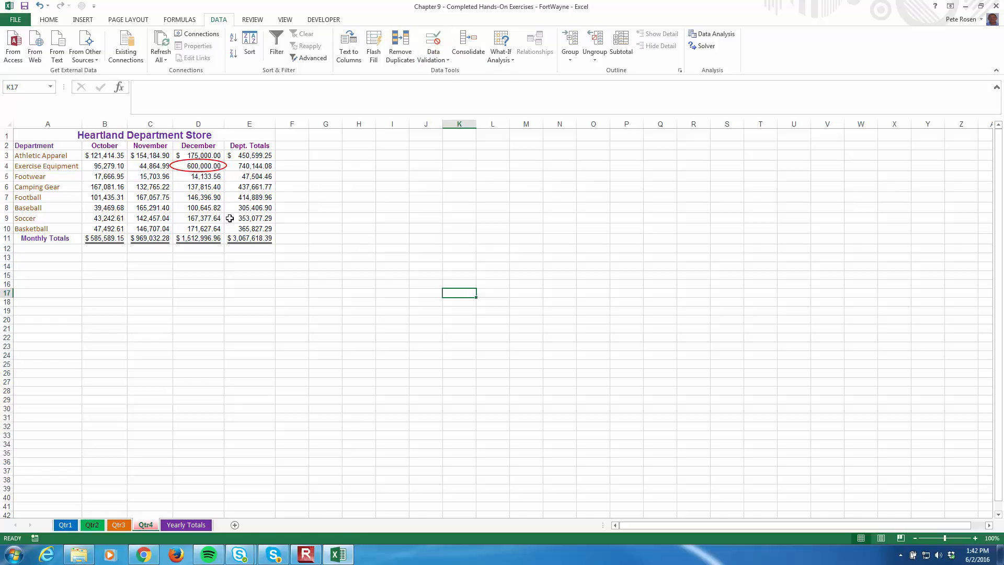
# Change the October Exercise Equipment sales in B4 to 595279.096, accepting the value despite the validation limit
pyautogui.click(103, 167)
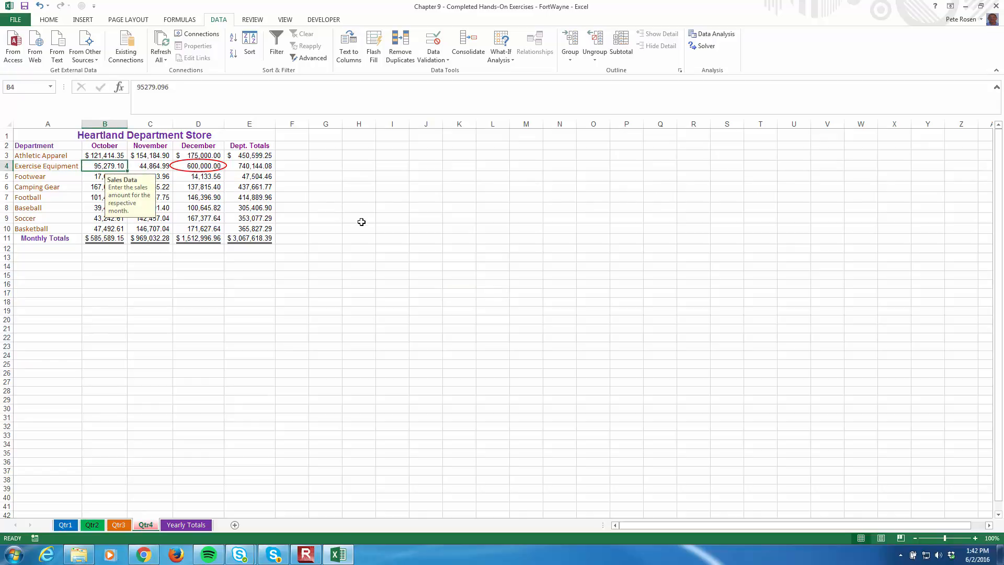
pyautogui.click(138, 88)
pyautogui.write('5')
pyautogui.press('Return')
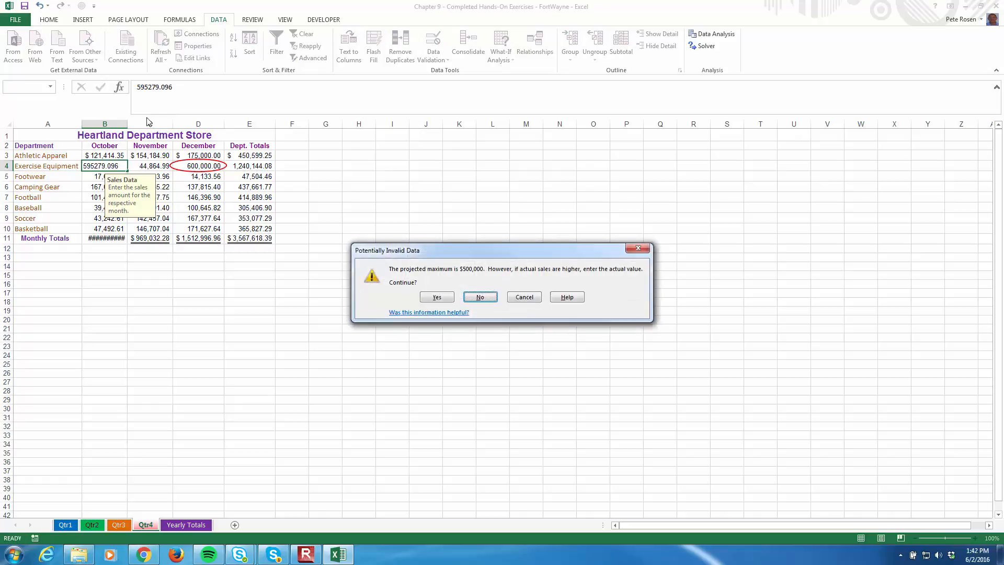
pyautogui.click(439, 298)
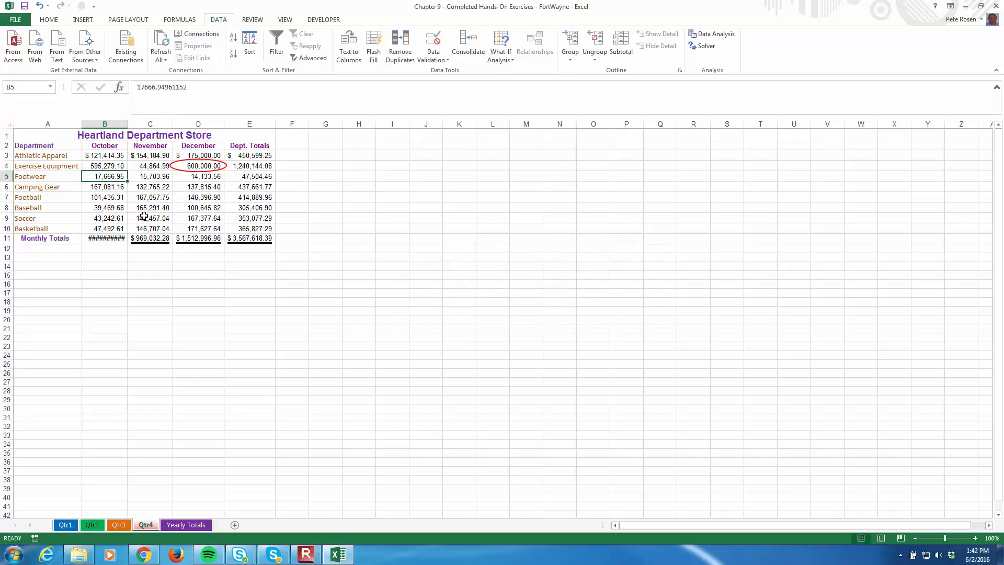
# Auto-fit the width of column B and refresh the invalid data circles to include the new October value
pyautogui.doubleClick(125, 125)
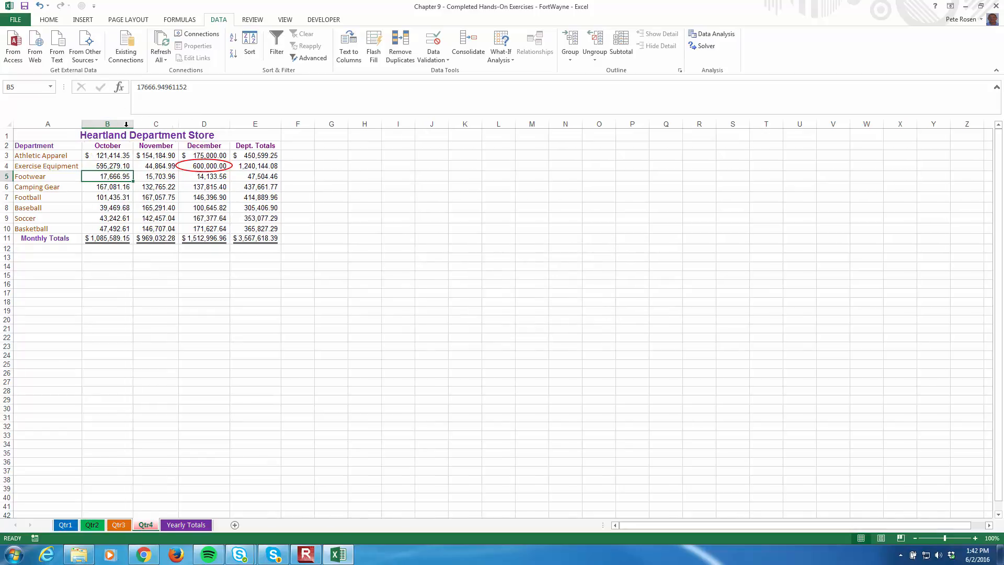
pyautogui.click(431, 60)
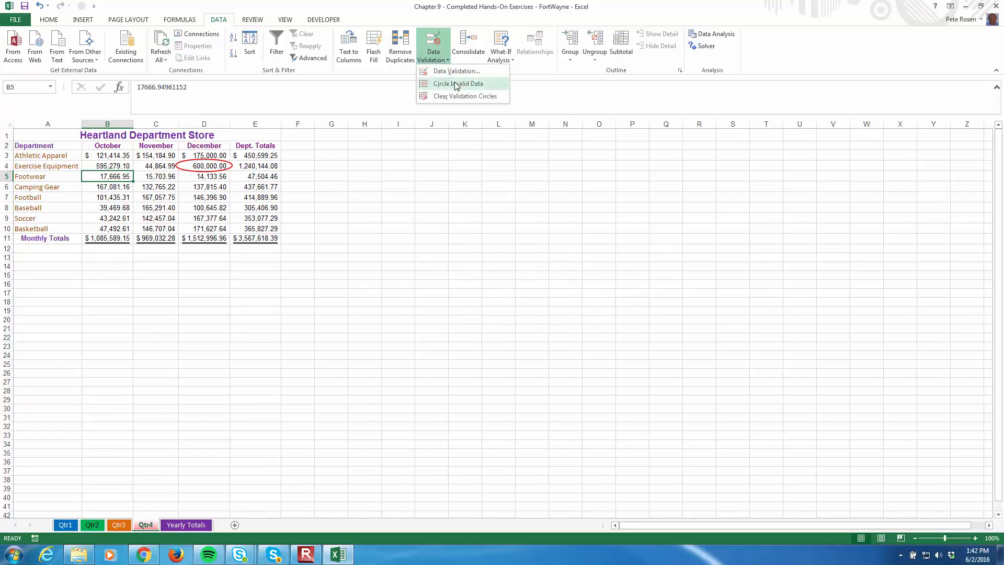
pyautogui.click(454, 82)
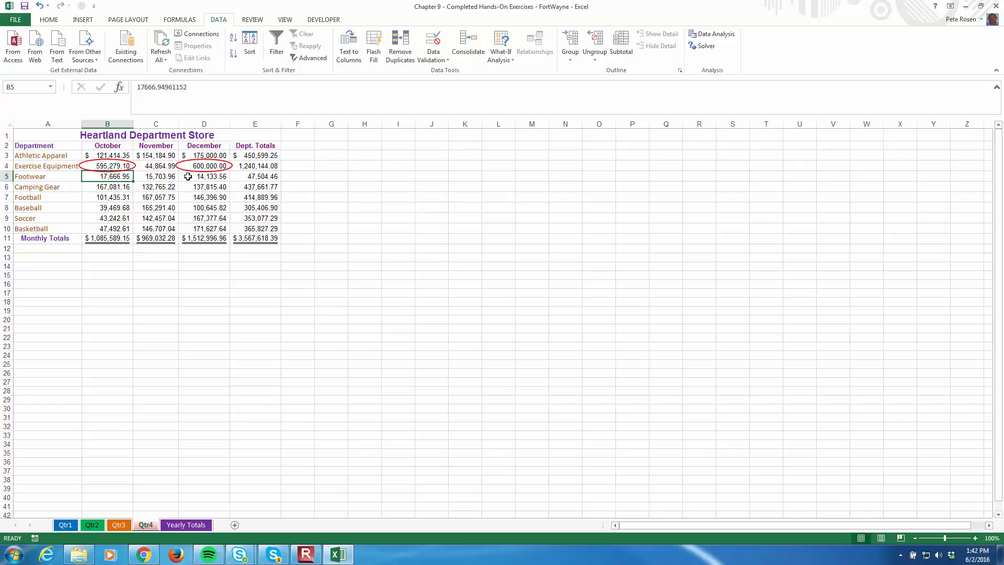